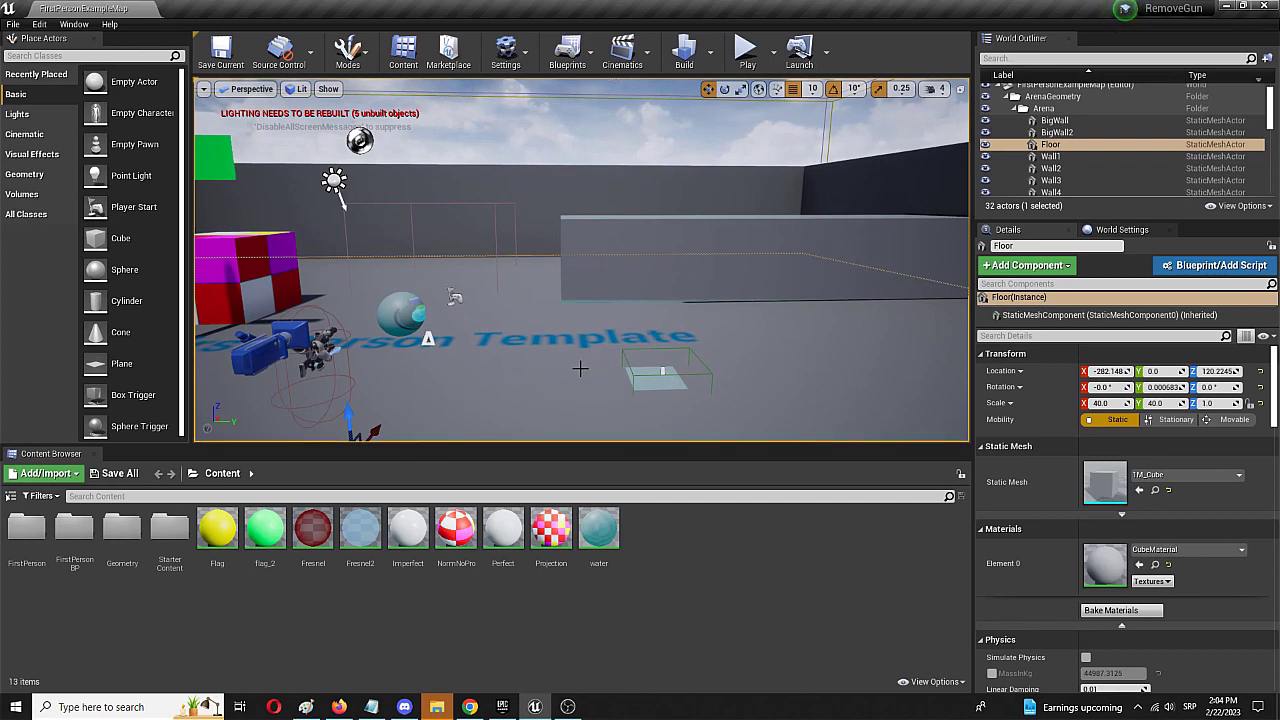
Search Place Actors for 'tri' and drag a Box Trigger into the level near the template text.
{"action": "right_click_drag", "start_coordinate": [717, 339], "coordinate": [610, 358]}
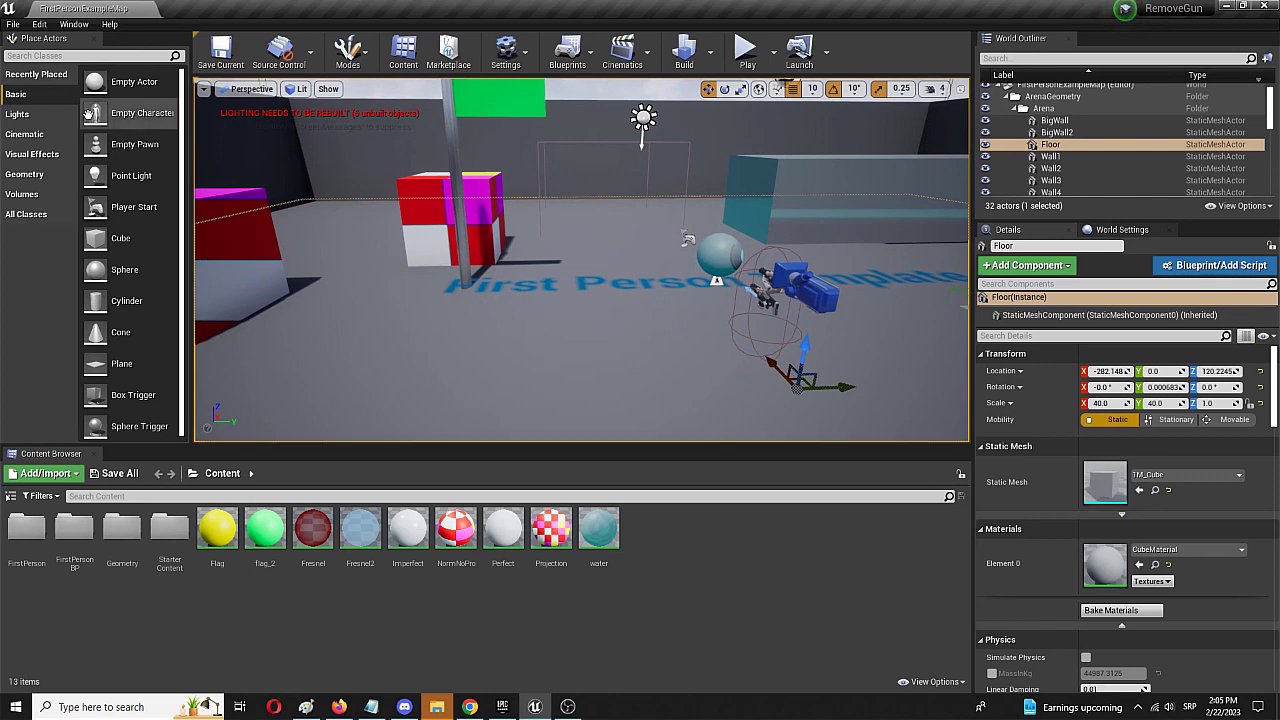
{"action": "left_click", "coordinate": [79, 58]}
{"action": "type", "text": "tri"}
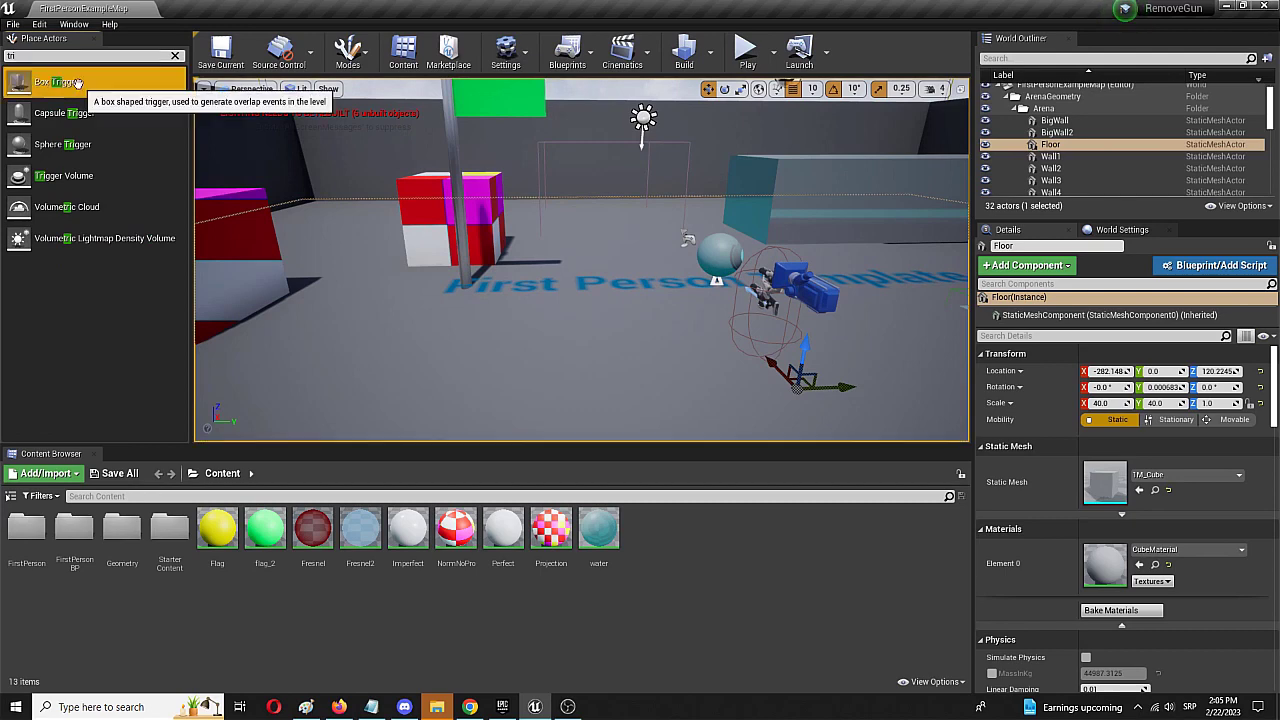
{"action": "left_click_drag", "start_coordinate": [56, 81], "coordinate": [551, 301]}
Scale the trigger box to extents 65 × 83.75 × 40, then deselect it.
{"action": "key", "text": "e"}
{"action": "key", "text": "r"}
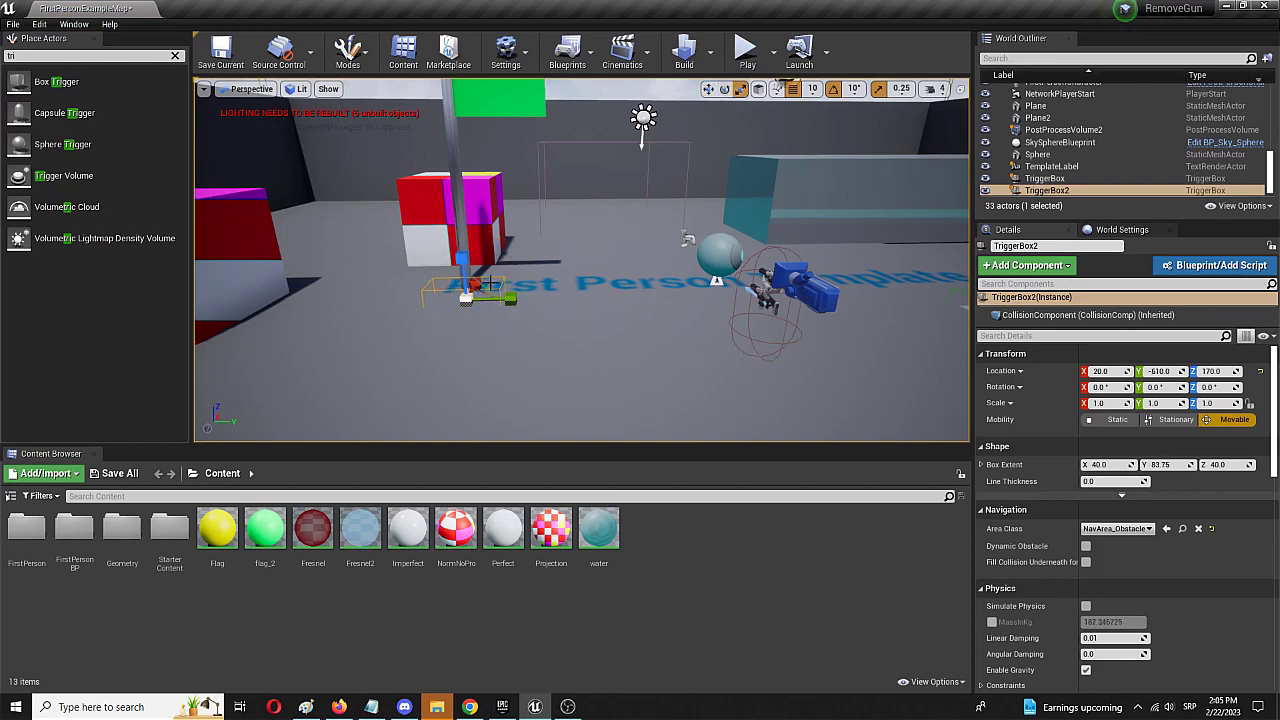
{"action": "mouse_move", "coordinate": [476, 285]}
{"action": "left_mouse_down"}
{"action": "mouse_move", "coordinate": [462, 300]}
{"action": "mouse_move", "coordinate": [478, 283]}
{"action": "left_mouse_up"}
{"action": "key", "text": "w"}
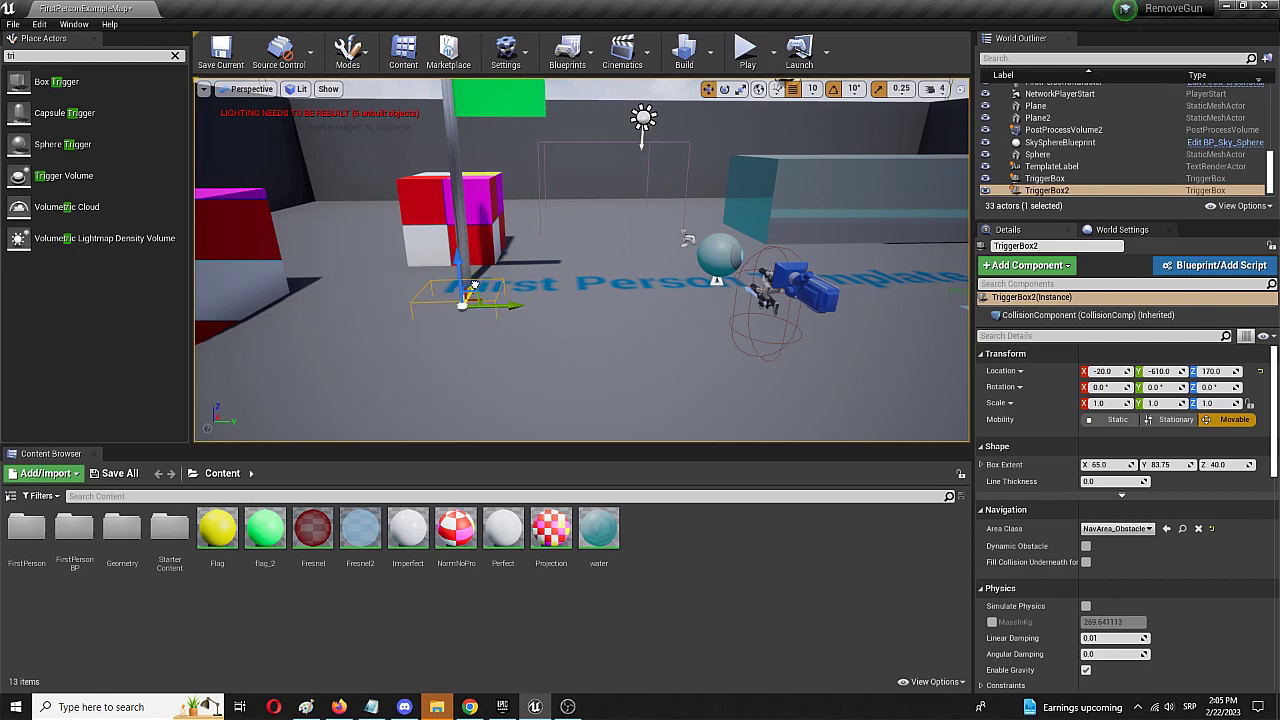
{"action": "left_click", "coordinate": [528, 336]}
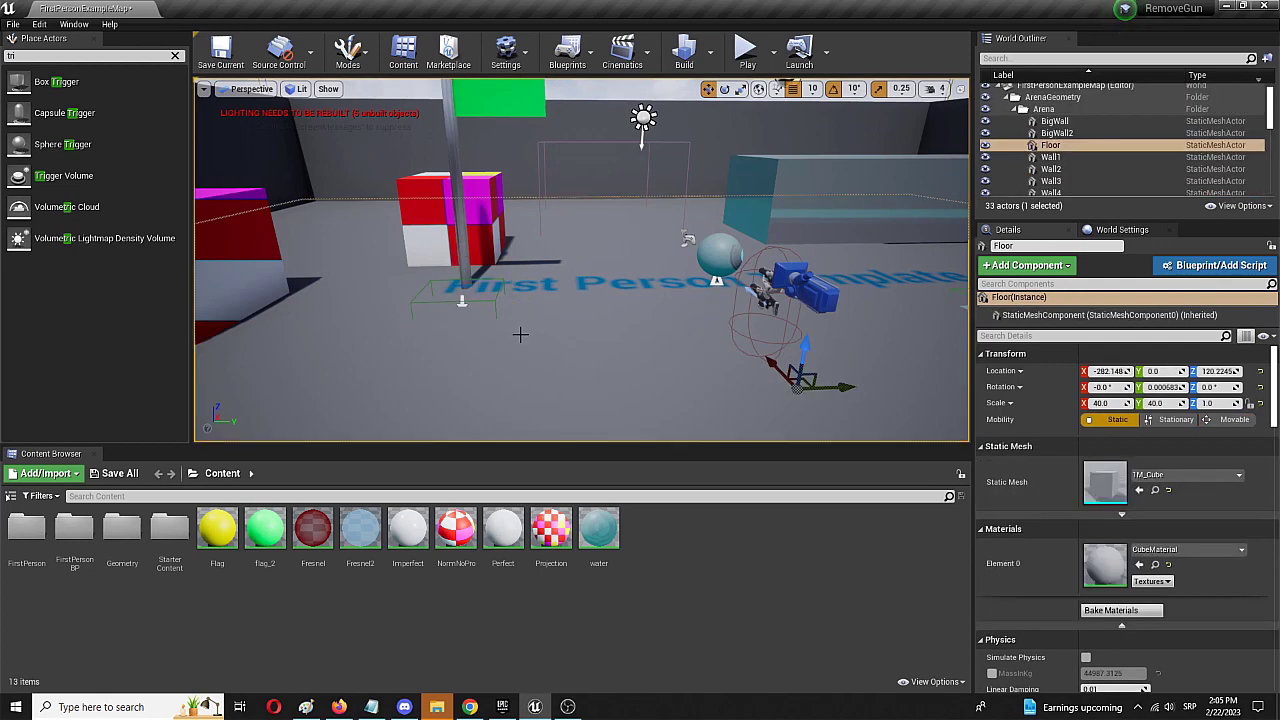
Open StarterContent > Audio in the Content Browser to list the sound assets.
{"action": "double_click", "coordinate": [168, 533]}
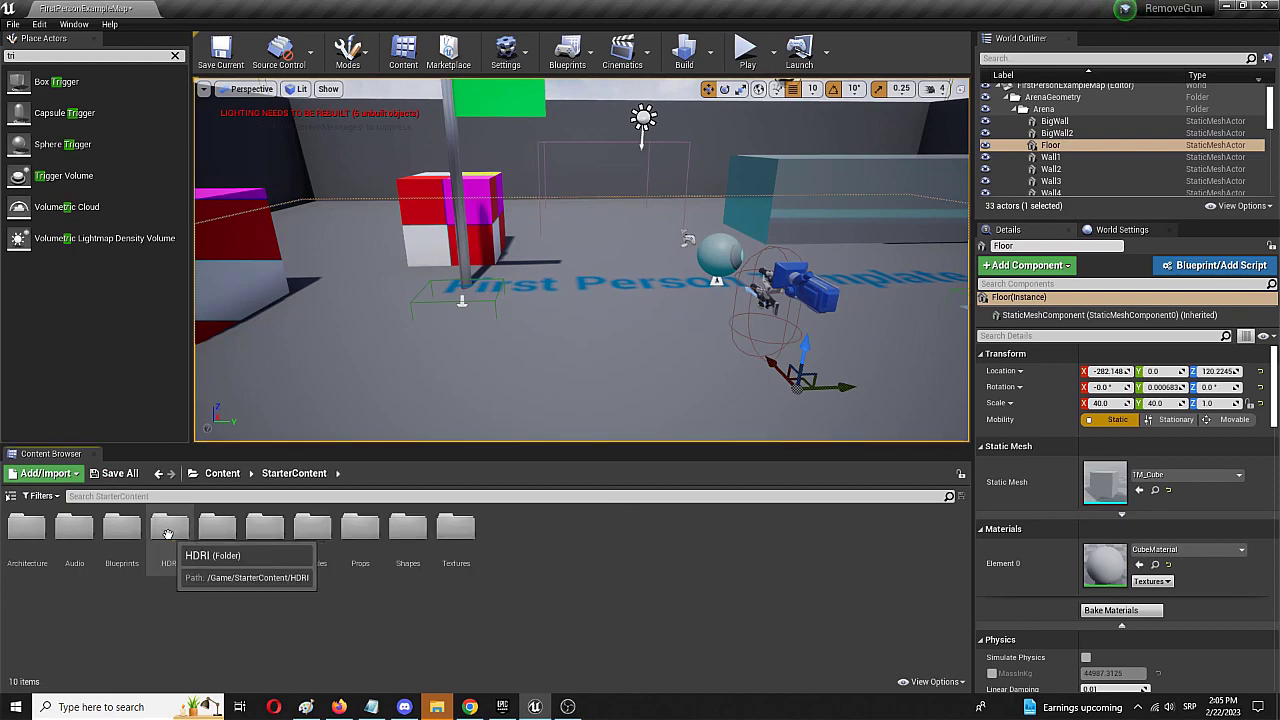
{"action": "left_click", "coordinate": [70, 533]}
{"action": "double_click", "coordinate": [70, 533]}
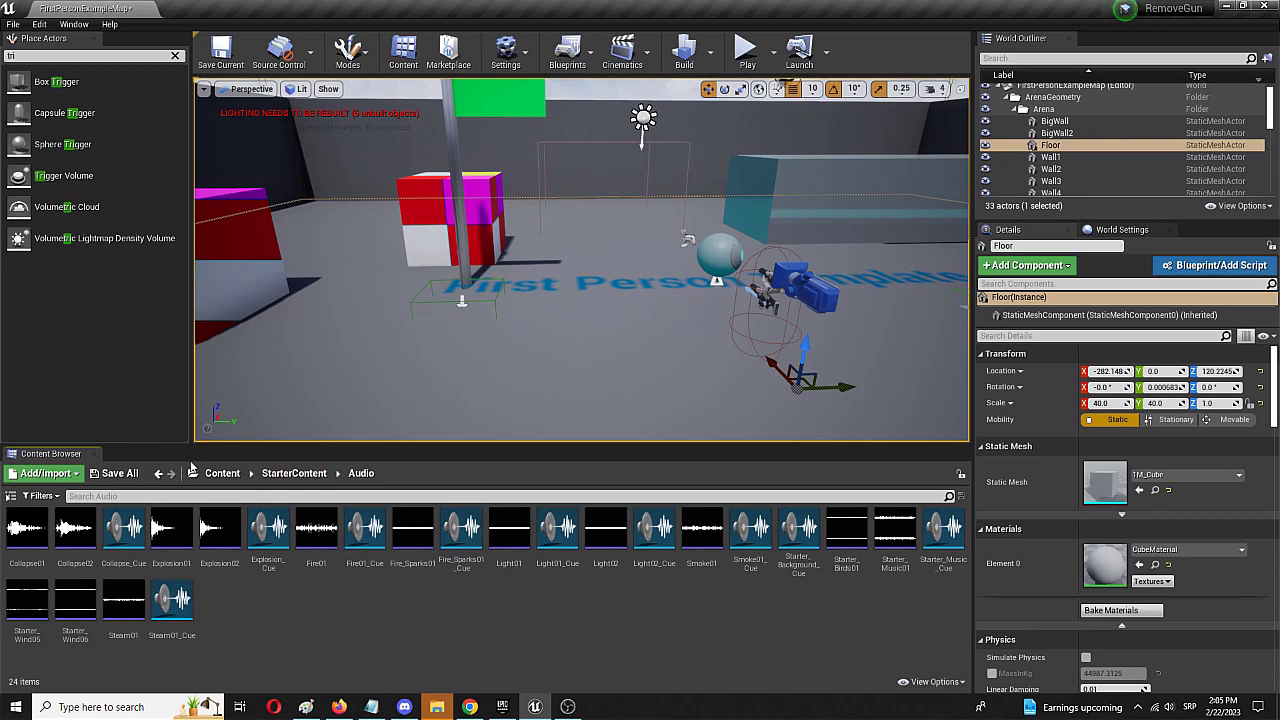
Clear the Place Actors search and select TriggerBox2 in the viewport.
{"action": "left_click", "coordinate": [175, 56]}
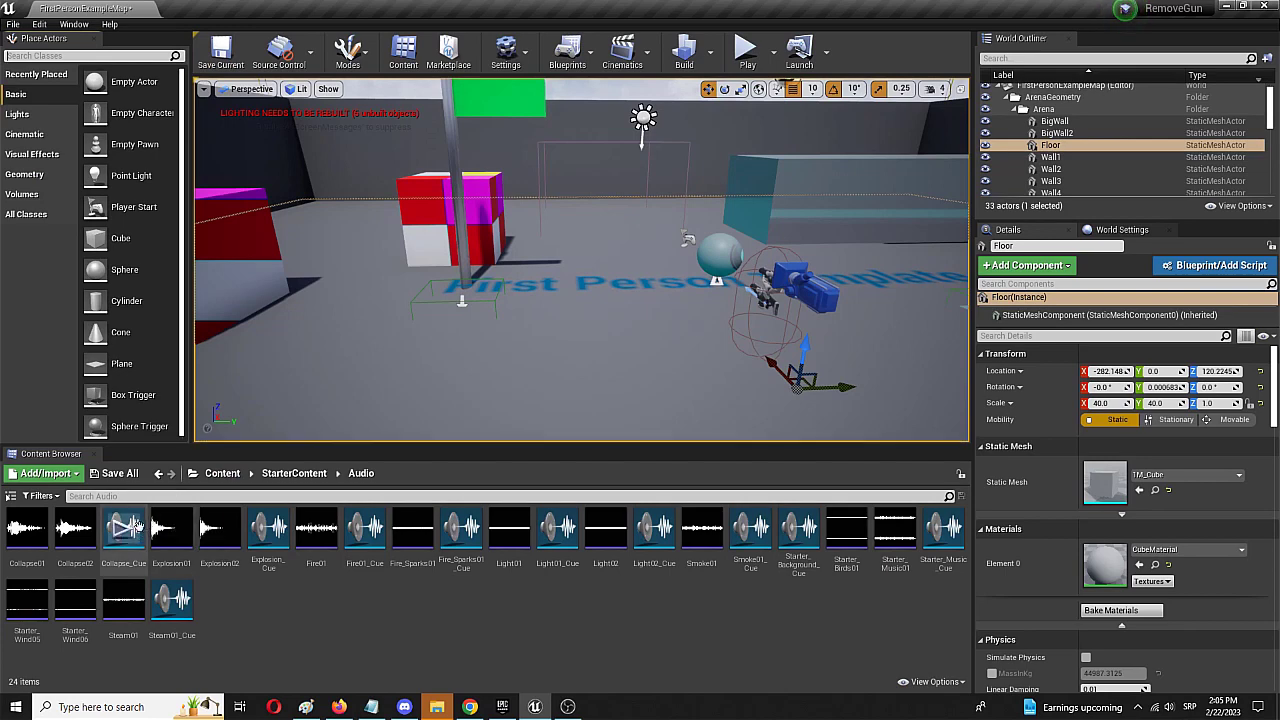
{"action": "left_click", "coordinate": [511, 295]}
{"action": "left_click", "coordinate": [462, 300]}
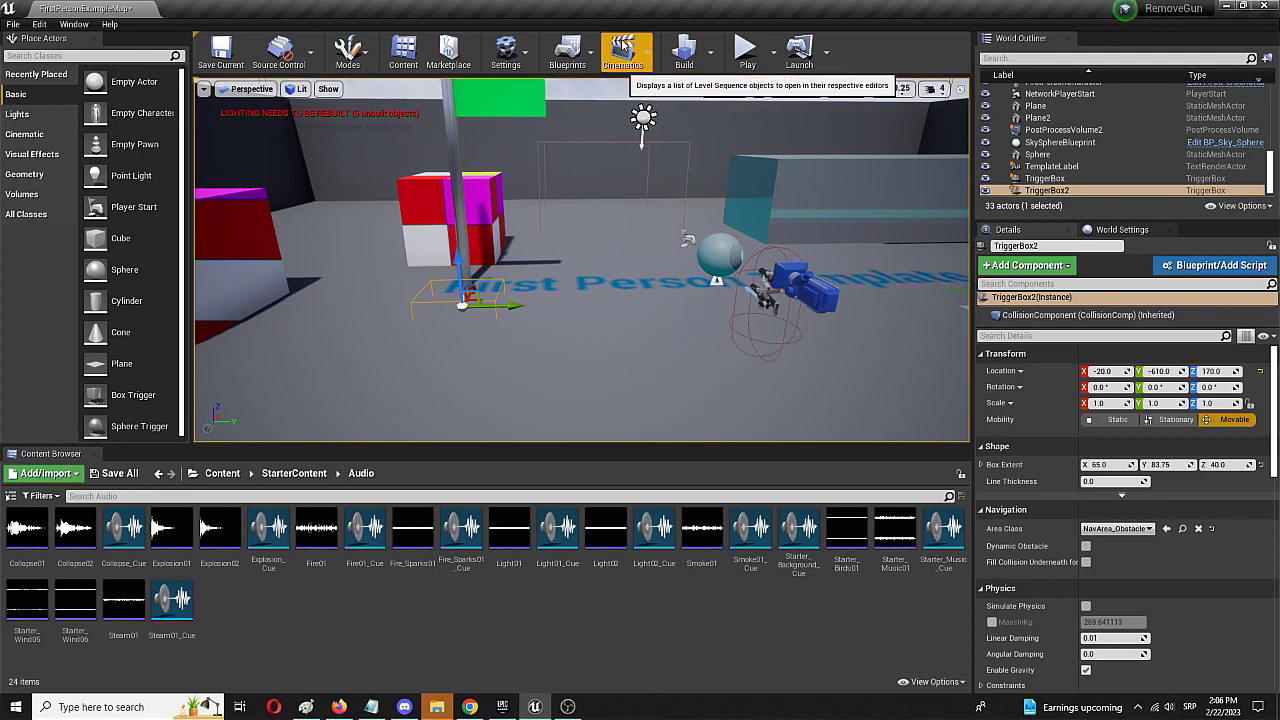
Open the Level Blueprint and add Trigger Box > Collision > On Actor Begin Overlap, nudging the node left.
{"action": "left_click", "coordinate": [567, 52]}
{"action": "left_click", "coordinate": [632, 150]}
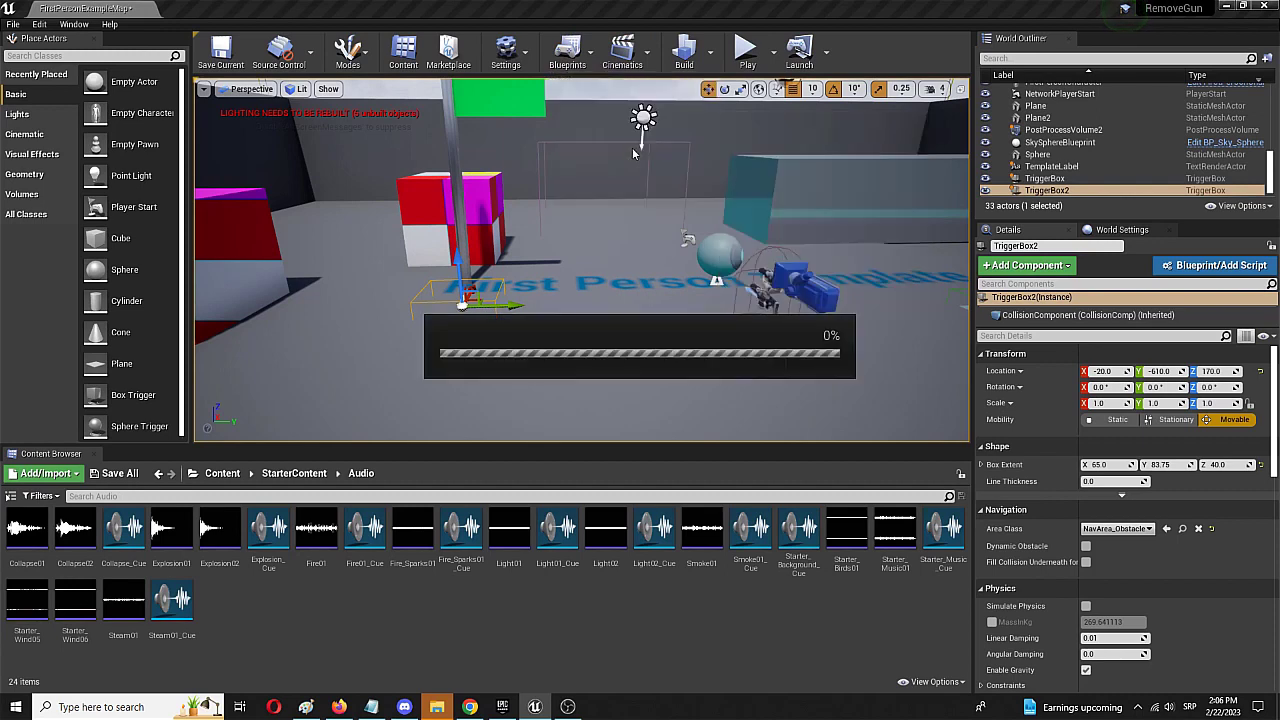
{"action": "right_click", "coordinate": [539, 290]}
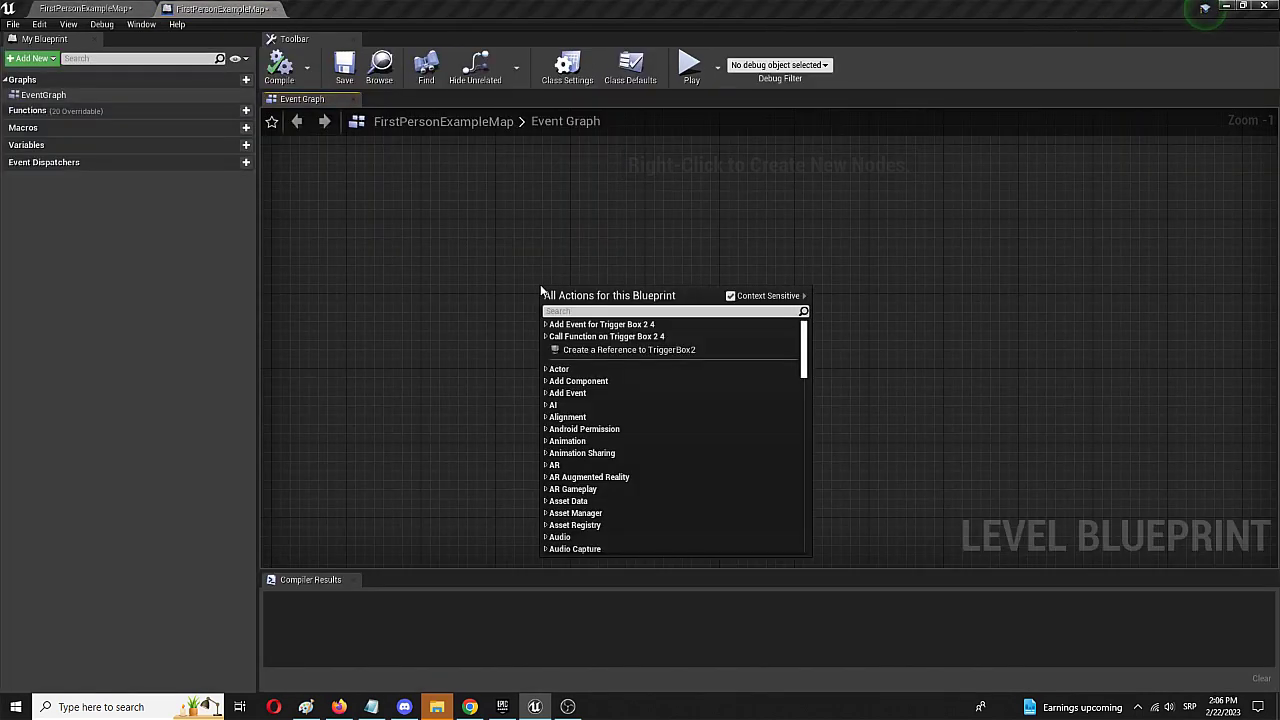
{"action": "left_click", "coordinate": [573, 326]}
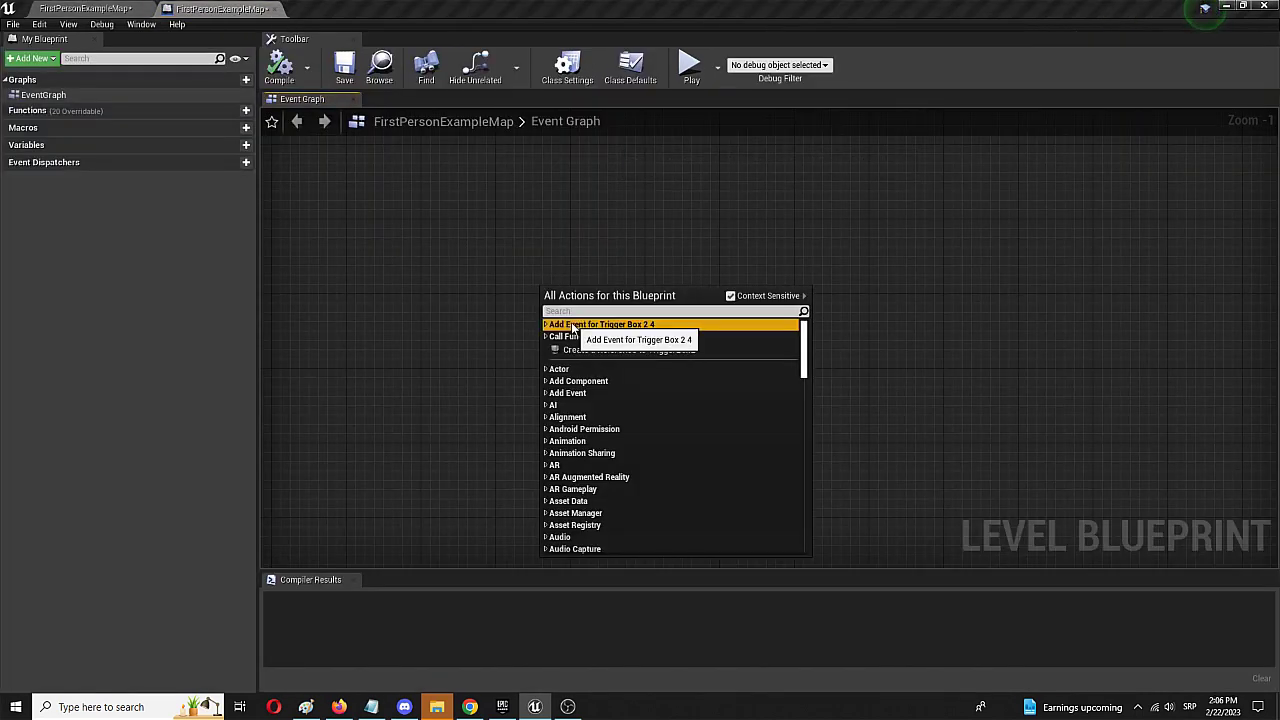
{"action": "double_click", "coordinate": [573, 326]}
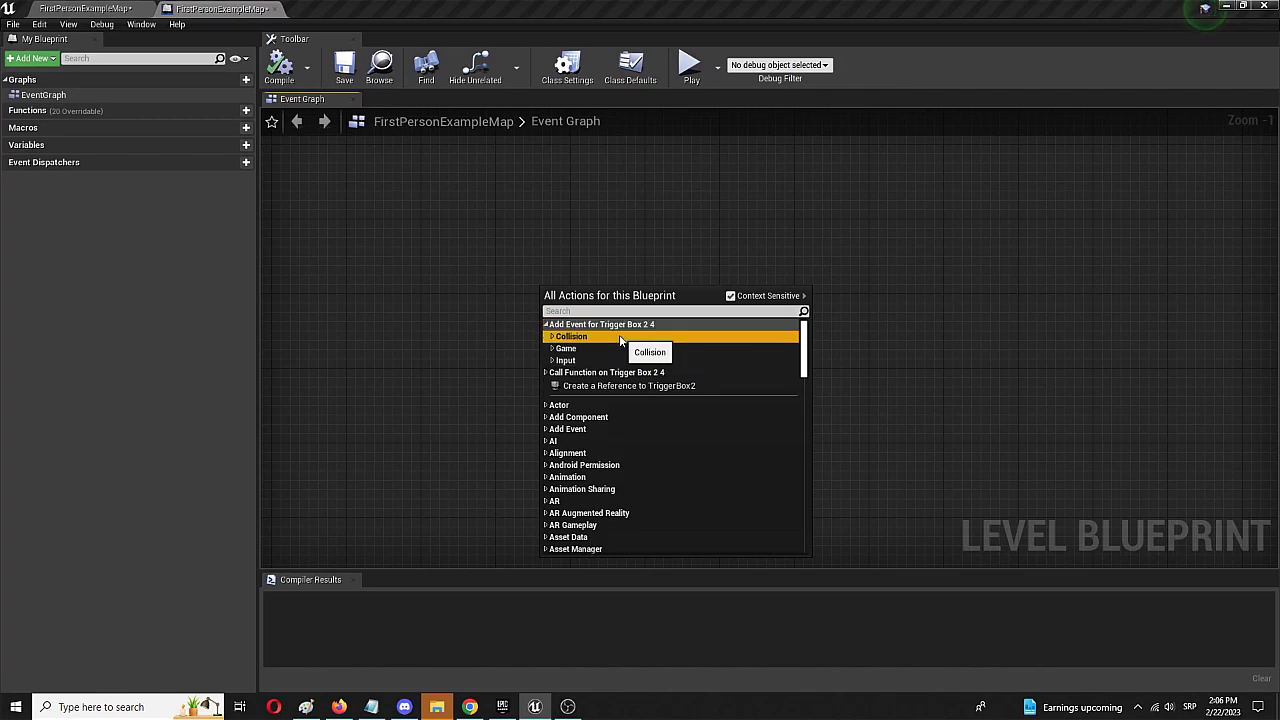
{"action": "left_click", "coordinate": [554, 337]}
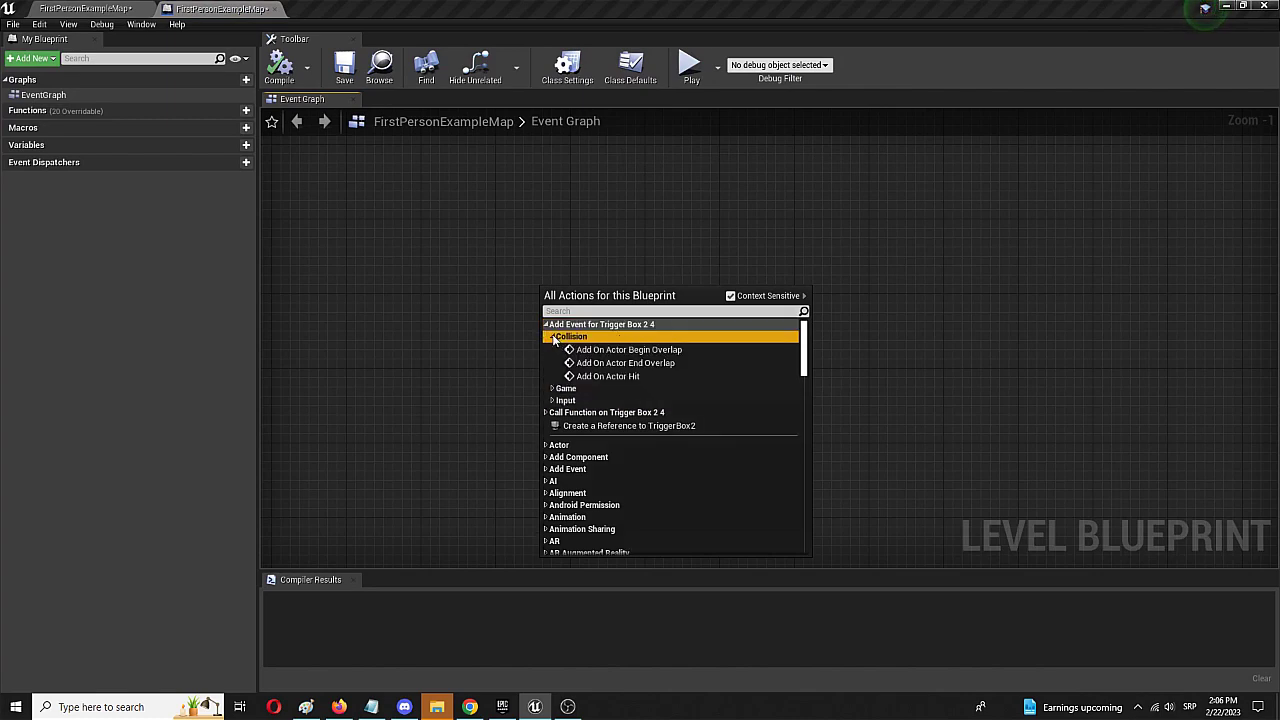
{"action": "left_click", "coordinate": [641, 350]}
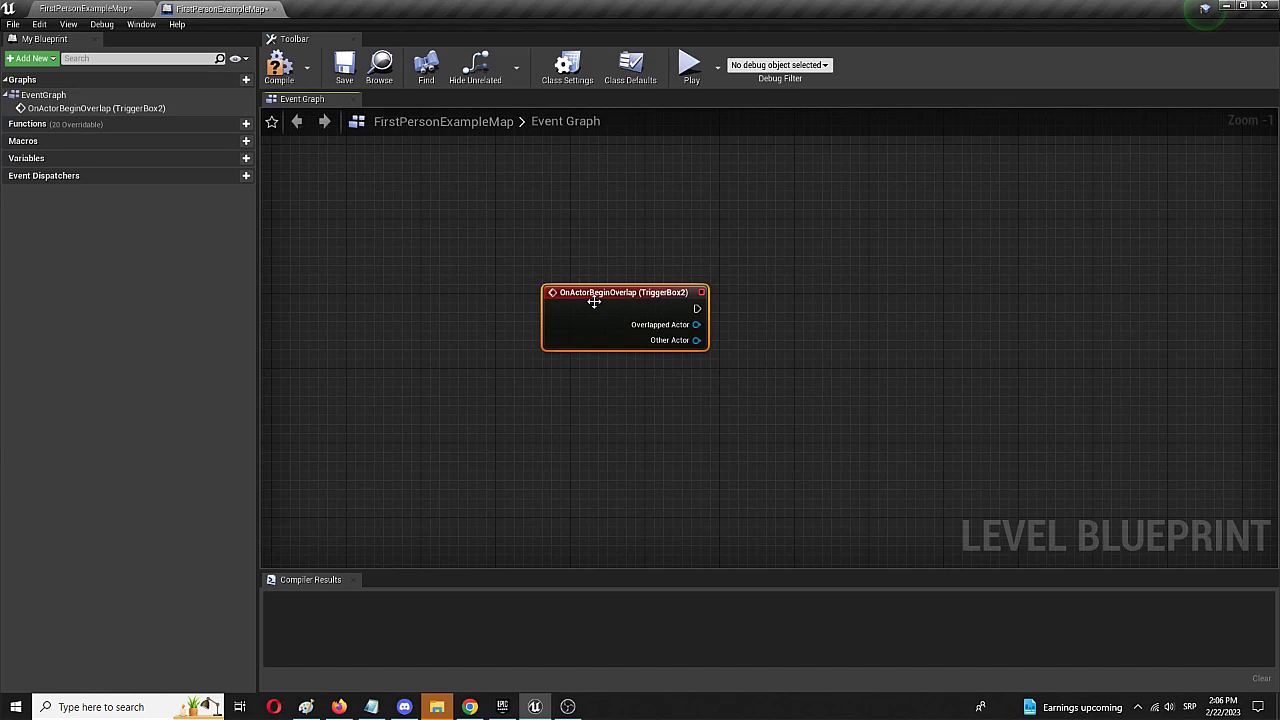
{"action": "left_click_drag", "start_coordinate": [624, 296], "coordinate": [569, 294]}
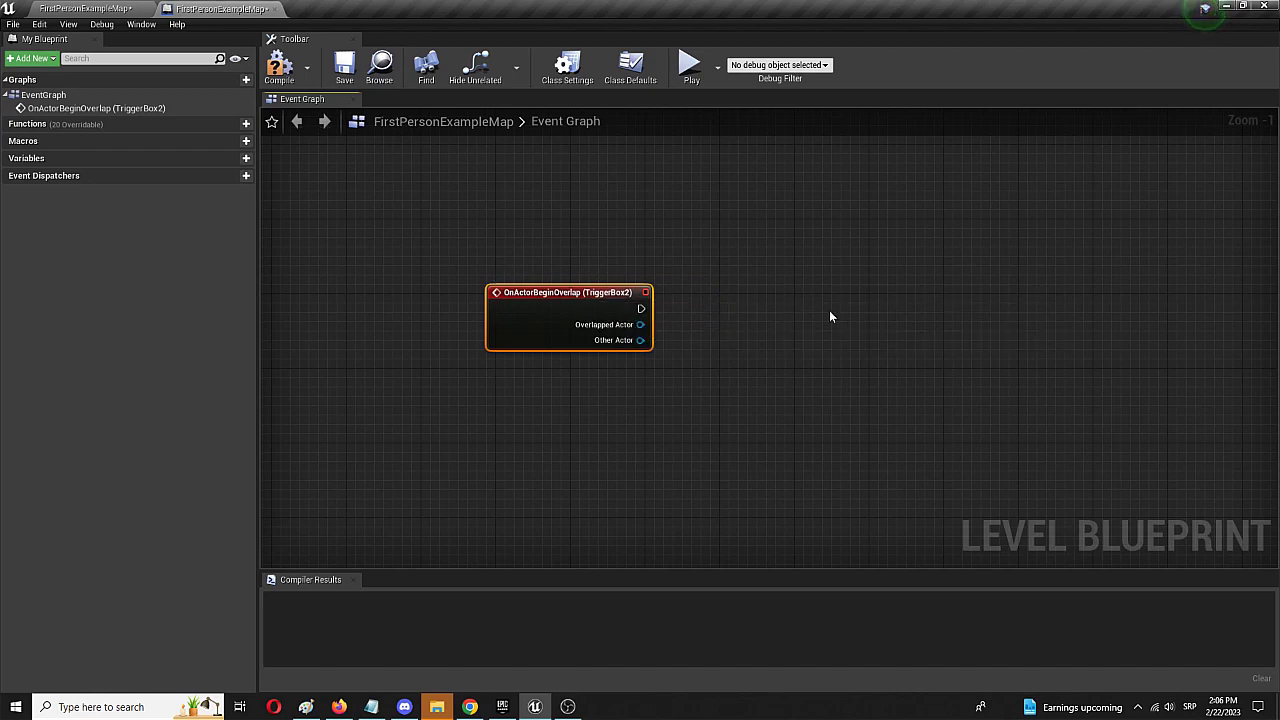
Wire a Play Sound at Location node from the overlap event's exec pin, with Sound set to Collapse01.
{"action": "left_click_drag", "start_coordinate": [641, 308], "coordinate": [818, 310]}
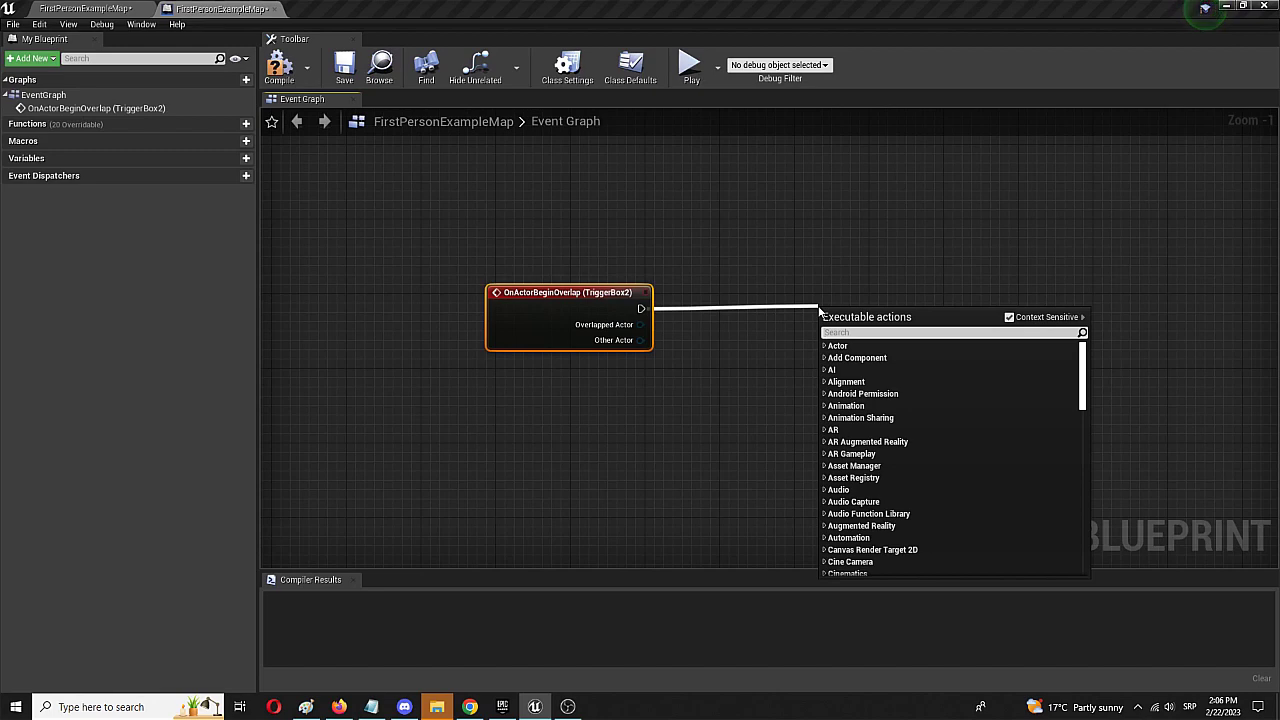
{"action": "type", "text": "play so"}
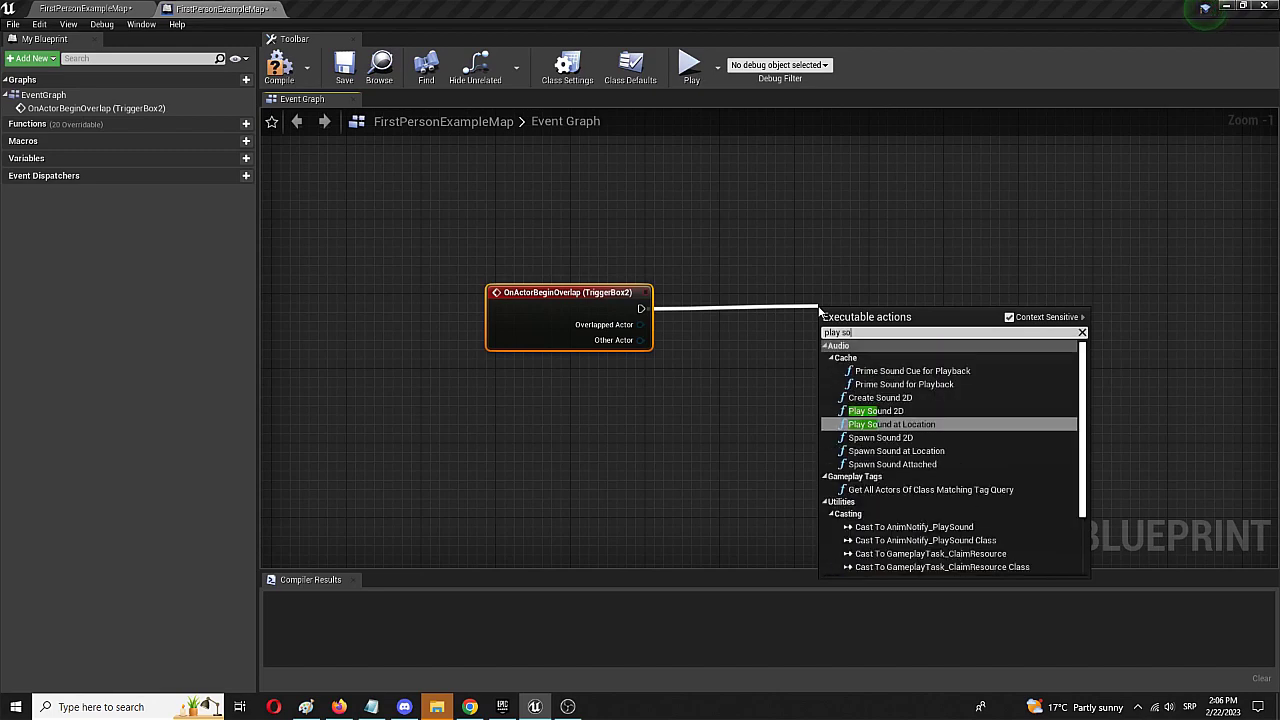
{"action": "type", "text": "und"}
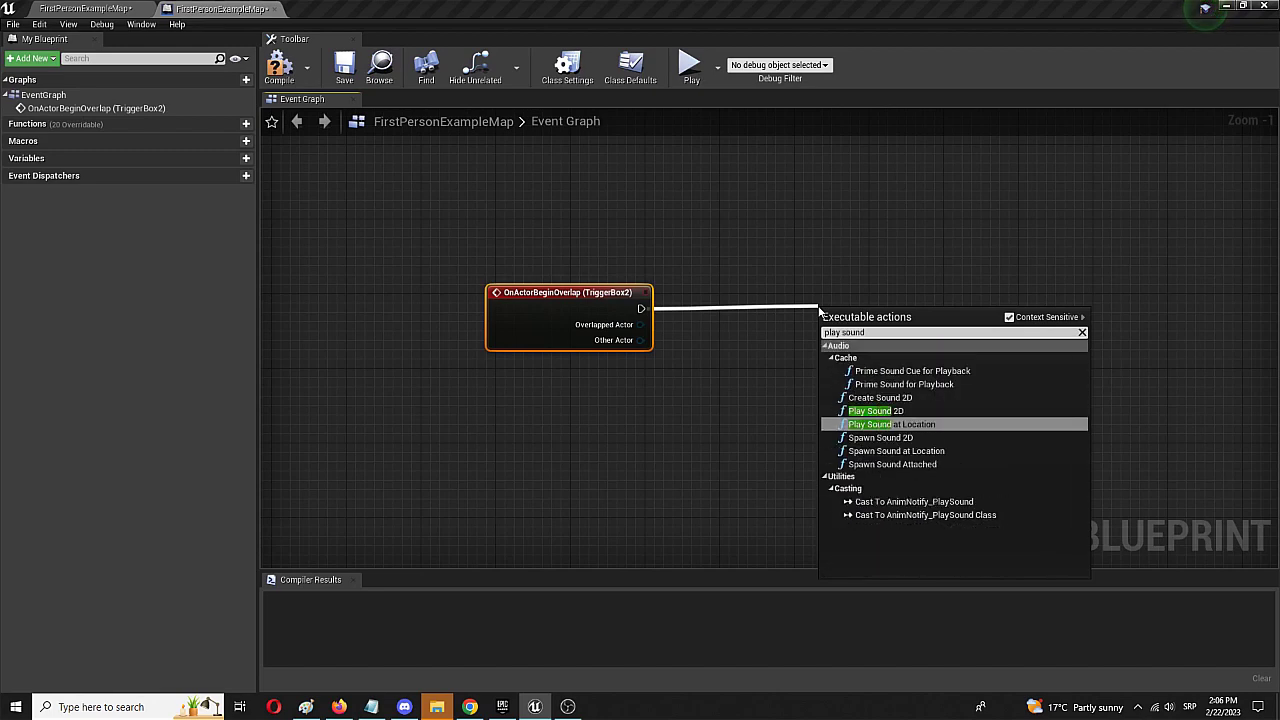
{"action": "left_click", "coordinate": [918, 424]}
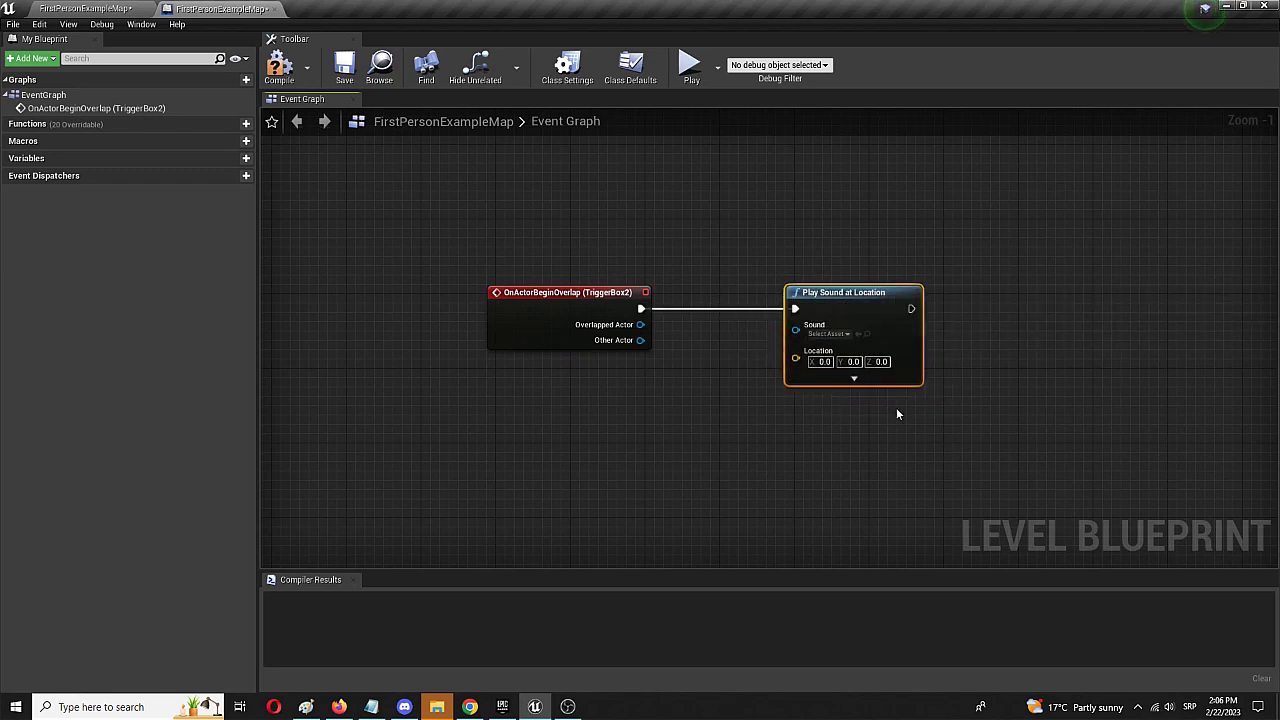
{"action": "left_click", "coordinate": [835, 334]}
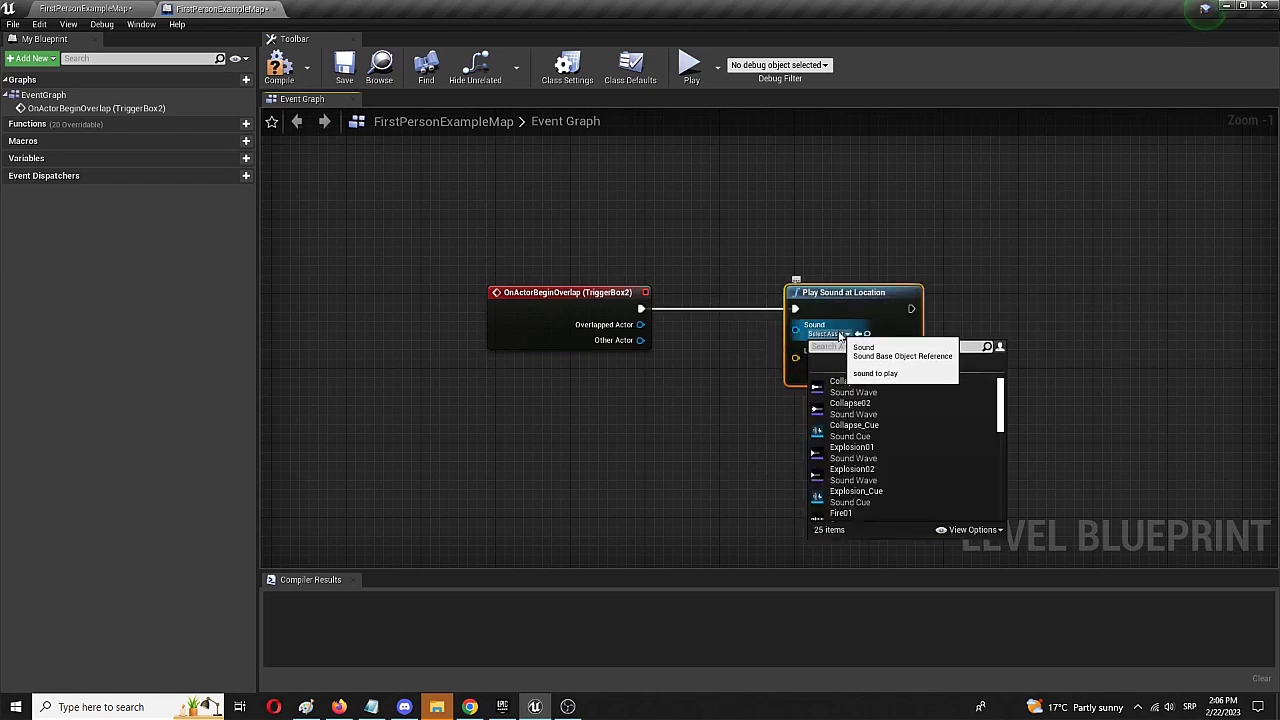
{"action": "left_click", "coordinate": [866, 384]}
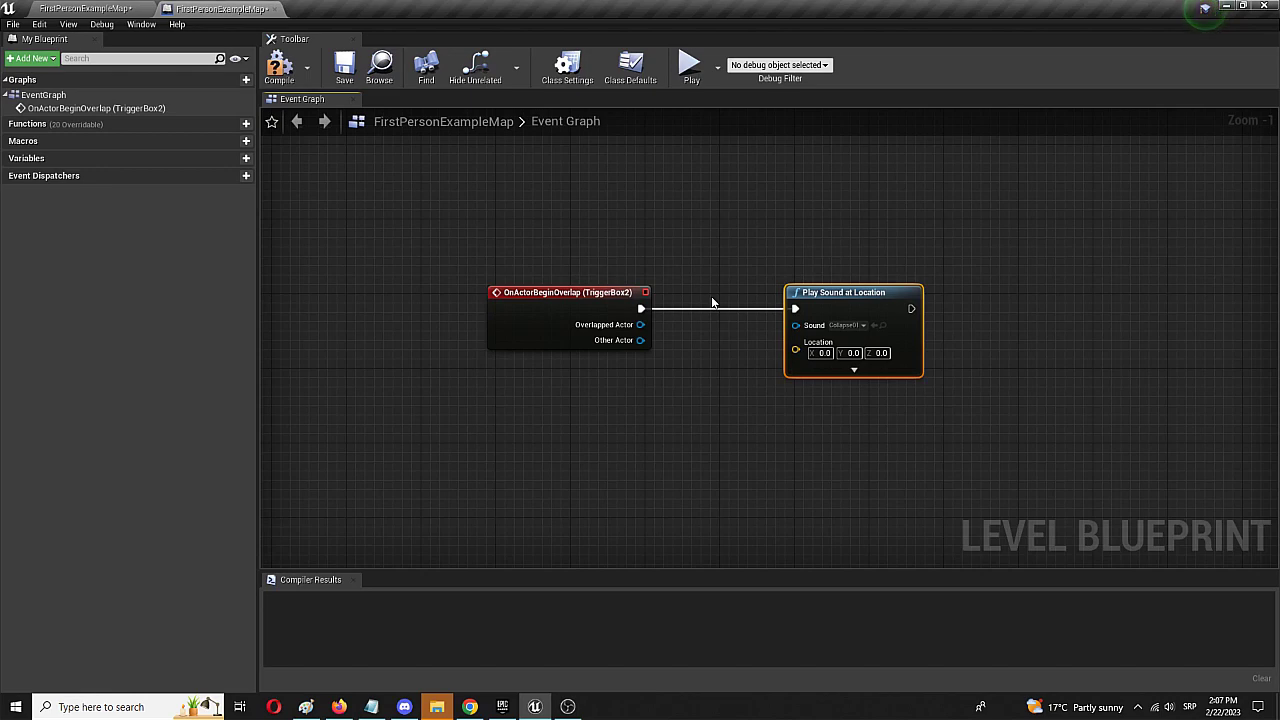
Add a GetActorLocation node for TriggerBox2 and arrange it beside the reference node.
{"action": "right_click", "coordinate": [597, 419]}
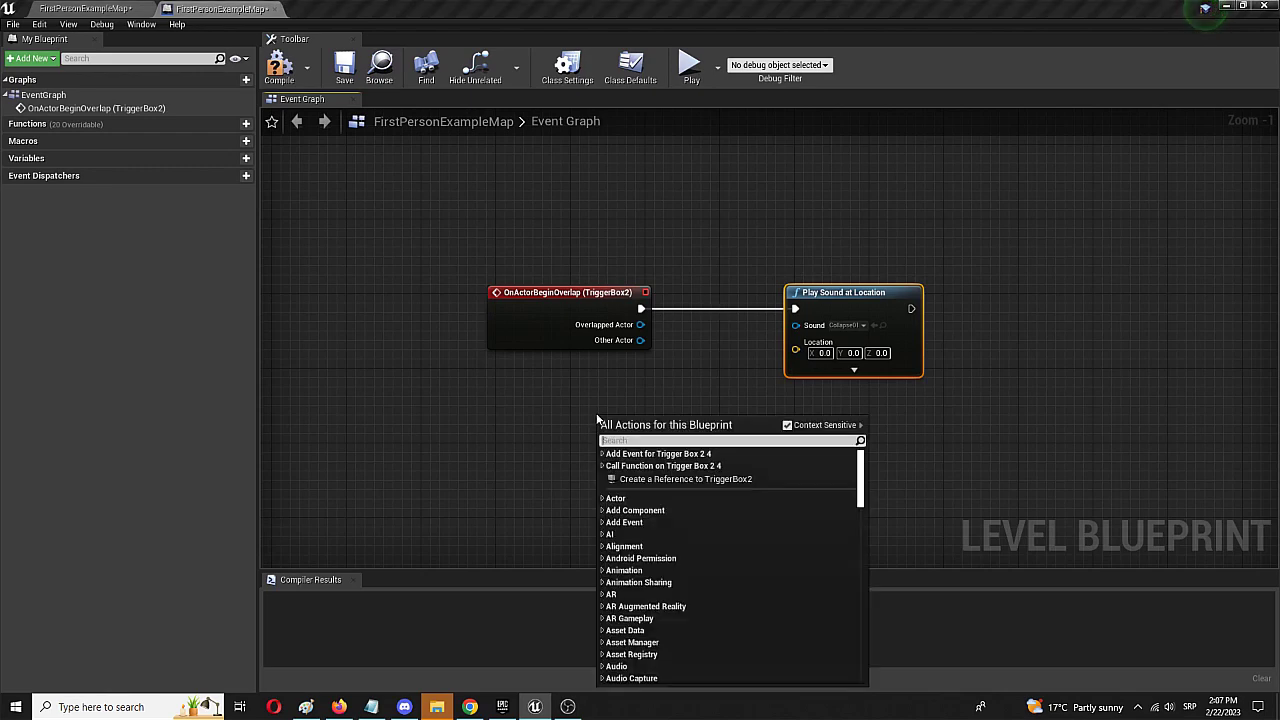
{"action": "type", "text": "get"}
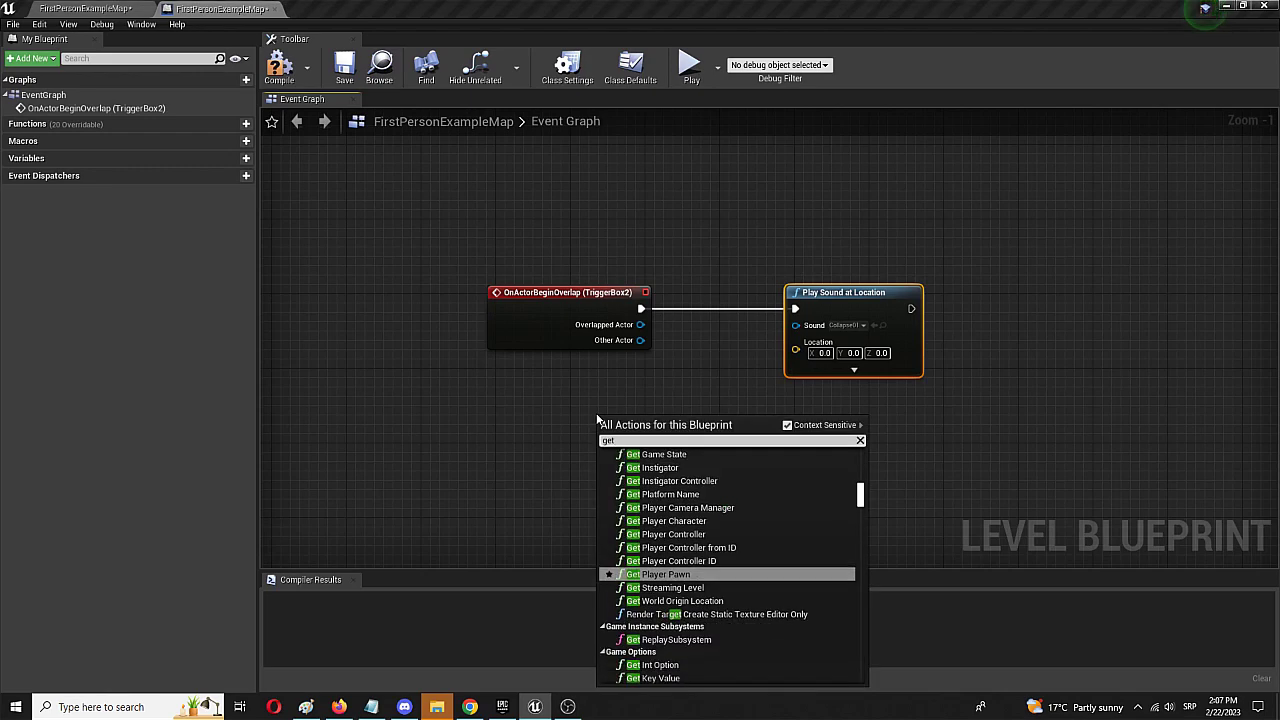
{"action": "type", "text": "actorloc"}
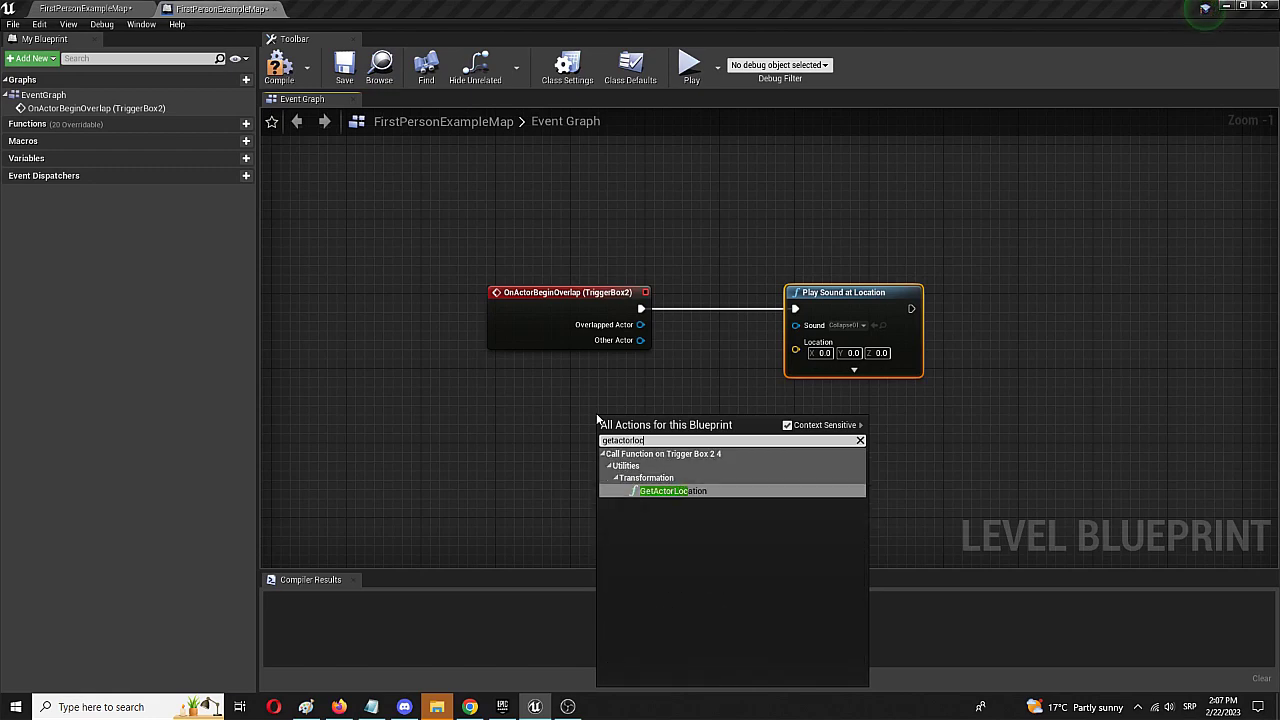
{"action": "left_click", "coordinate": [650, 490]}
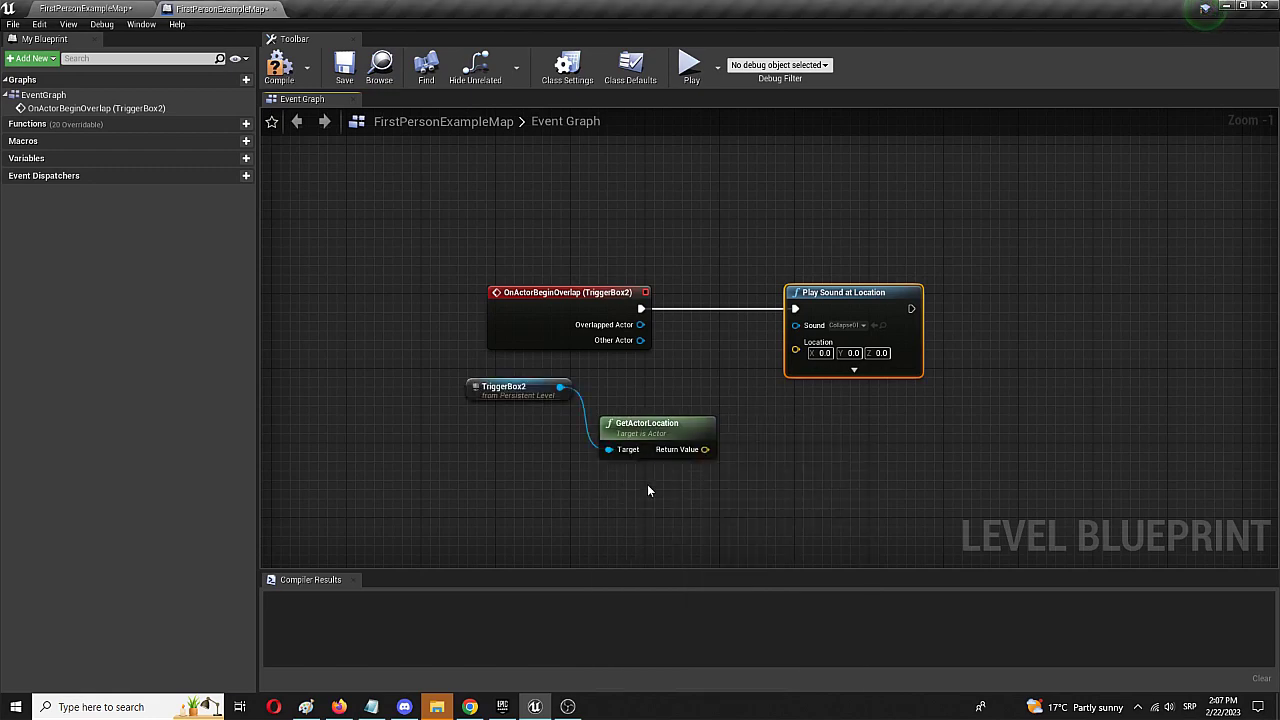
{"action": "left_click_drag", "start_coordinate": [510, 390], "coordinate": [450, 460]}
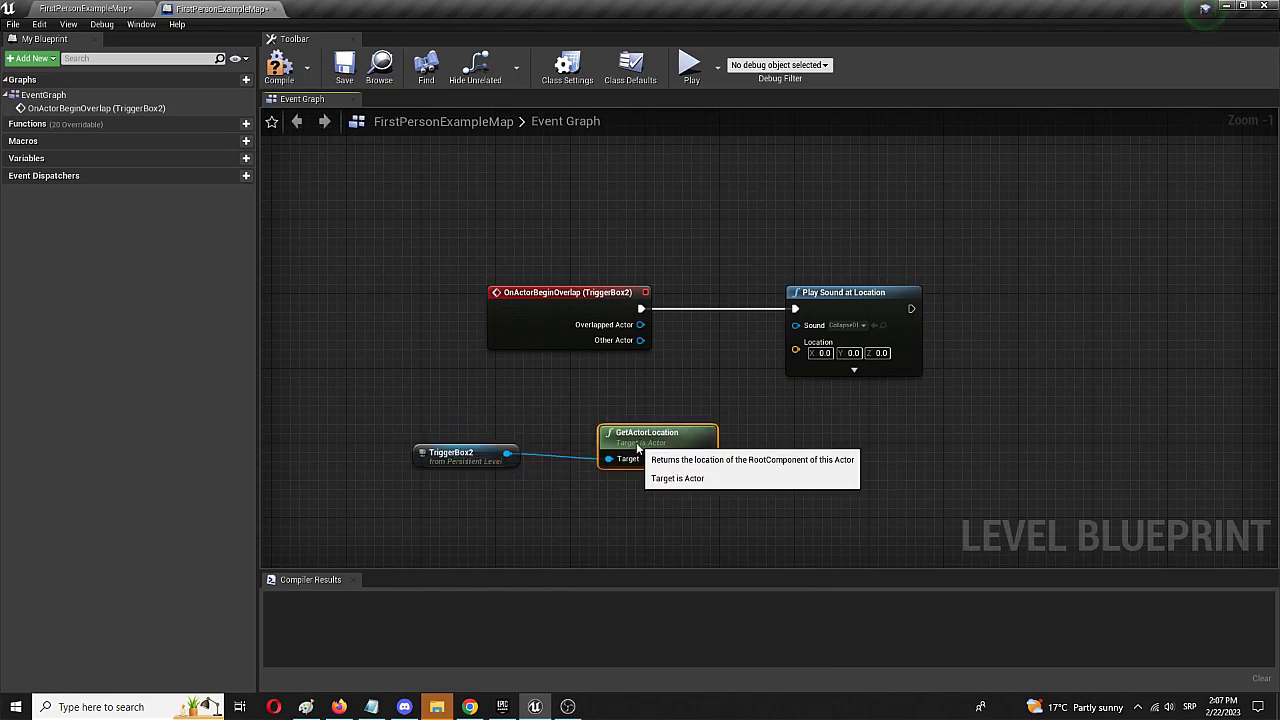
{"action": "left_click_drag", "start_coordinate": [640, 437], "coordinate": [619, 444]}
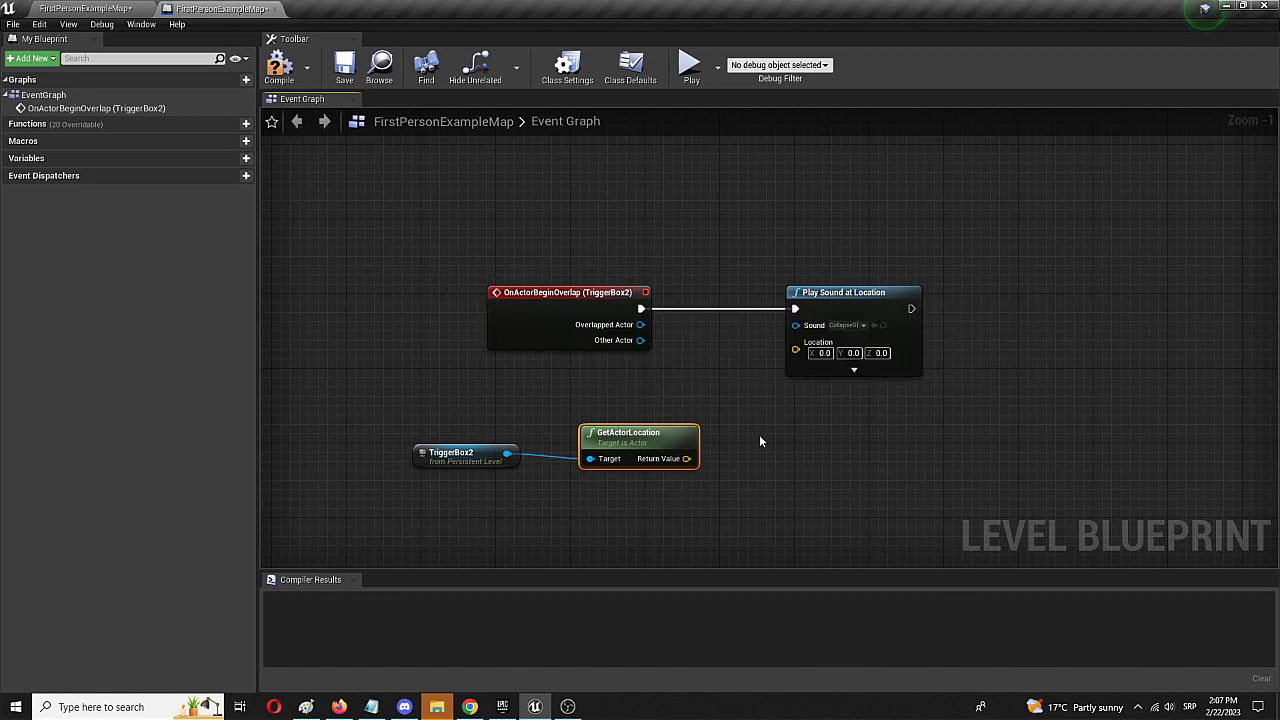
Connect its Return Value to the sound's Location pin, compile and save, and return to the level.
{"action": "left_click", "coordinate": [853, 370]}
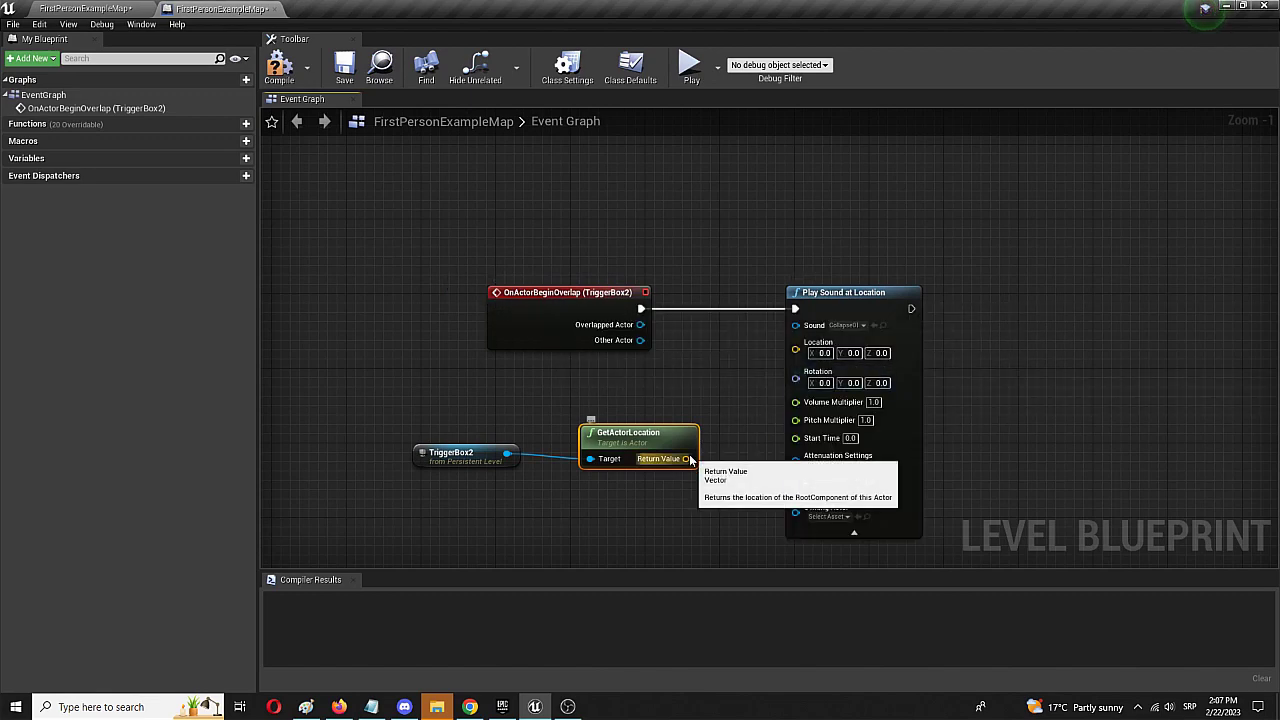
{"action": "left_click_drag", "start_coordinate": [688, 459], "coordinate": [796, 343]}
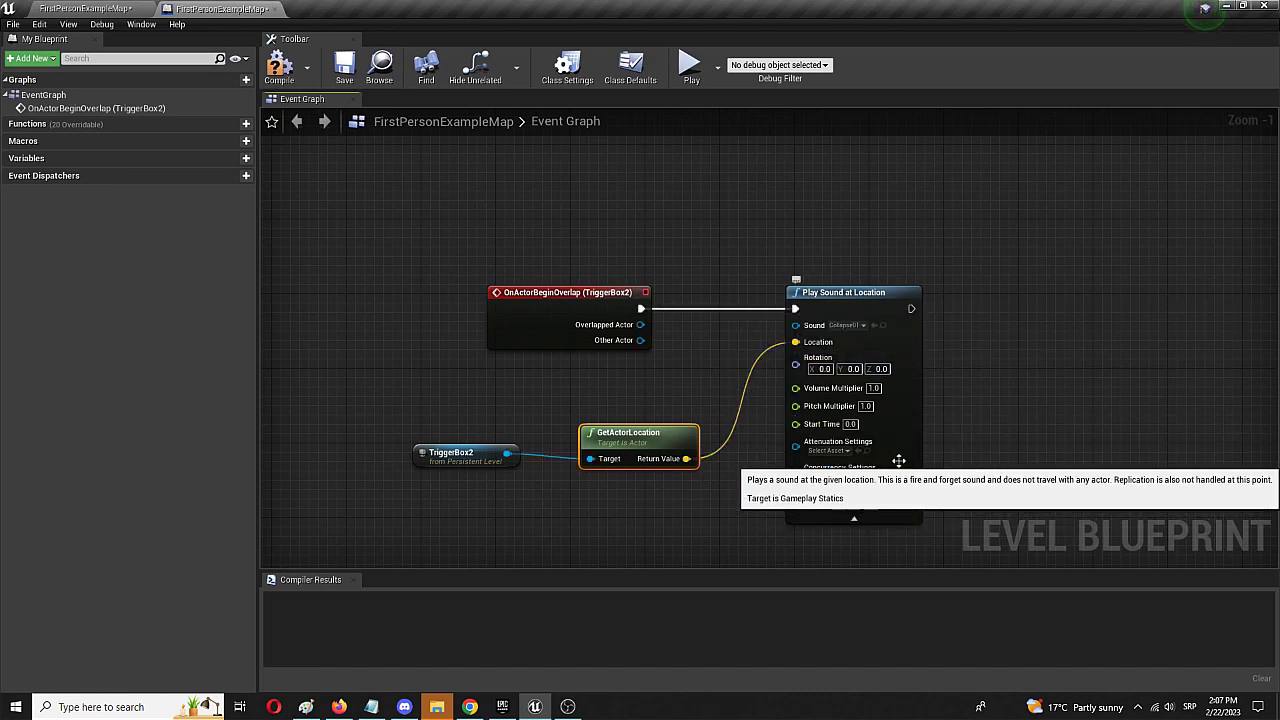
{"action": "left_click", "coordinate": [866, 518]}
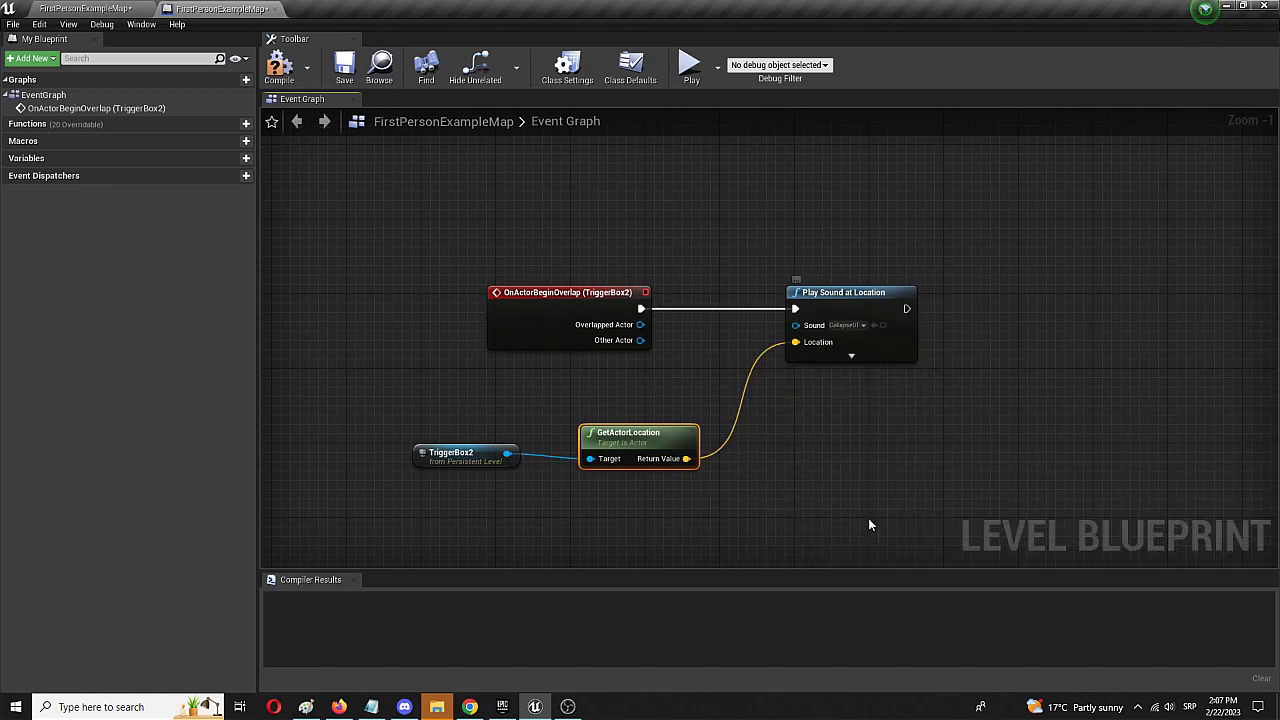
{"action": "left_click", "coordinate": [285, 70]}
{"action": "left_click", "coordinate": [354, 74]}
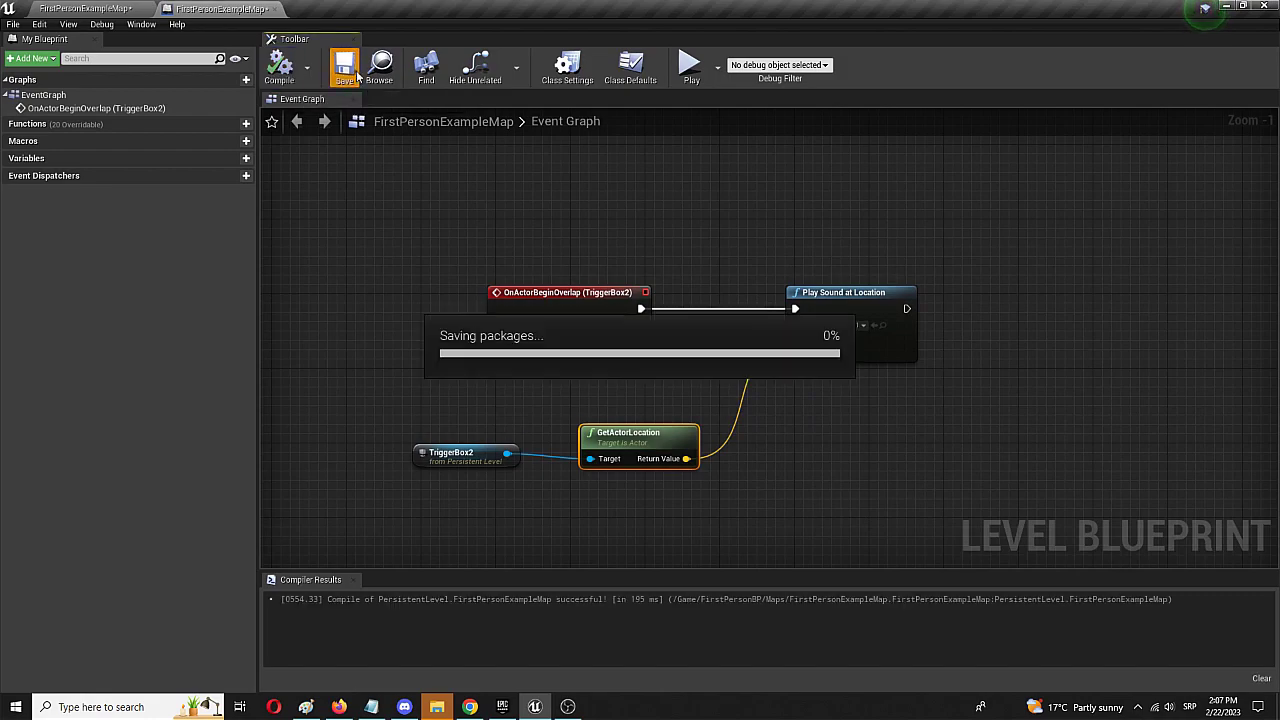
{"action": "left_click", "coordinate": [62, 6]}
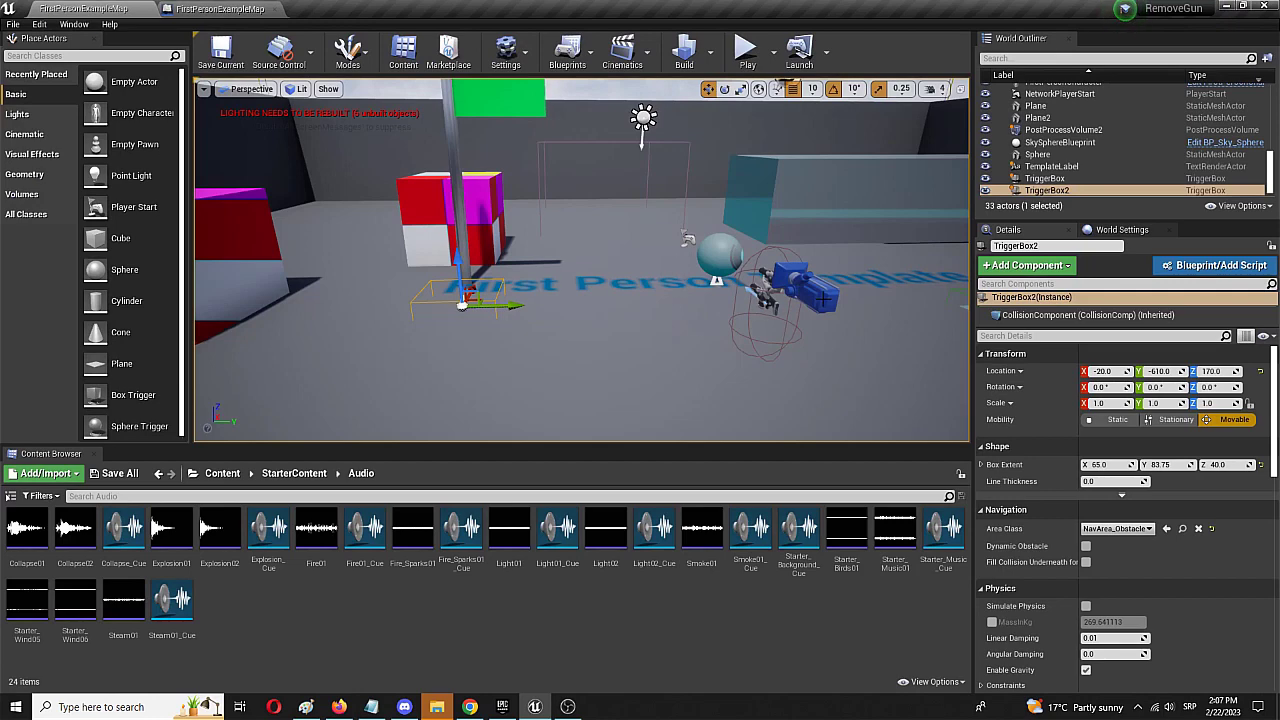
Start Play-In-Editor and walk and jump toward the red and magenta cubes.
{"action": "left_click", "coordinate": [747, 50]}
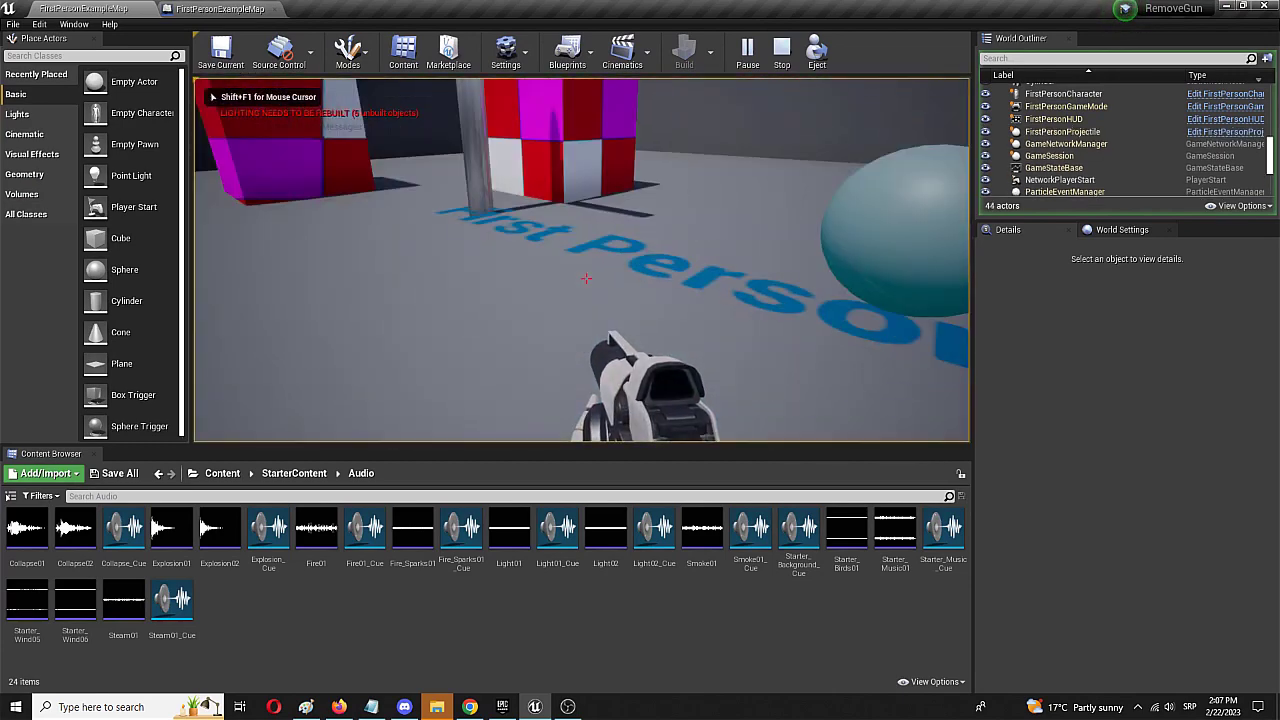
{"action": "key", "text": "w"}
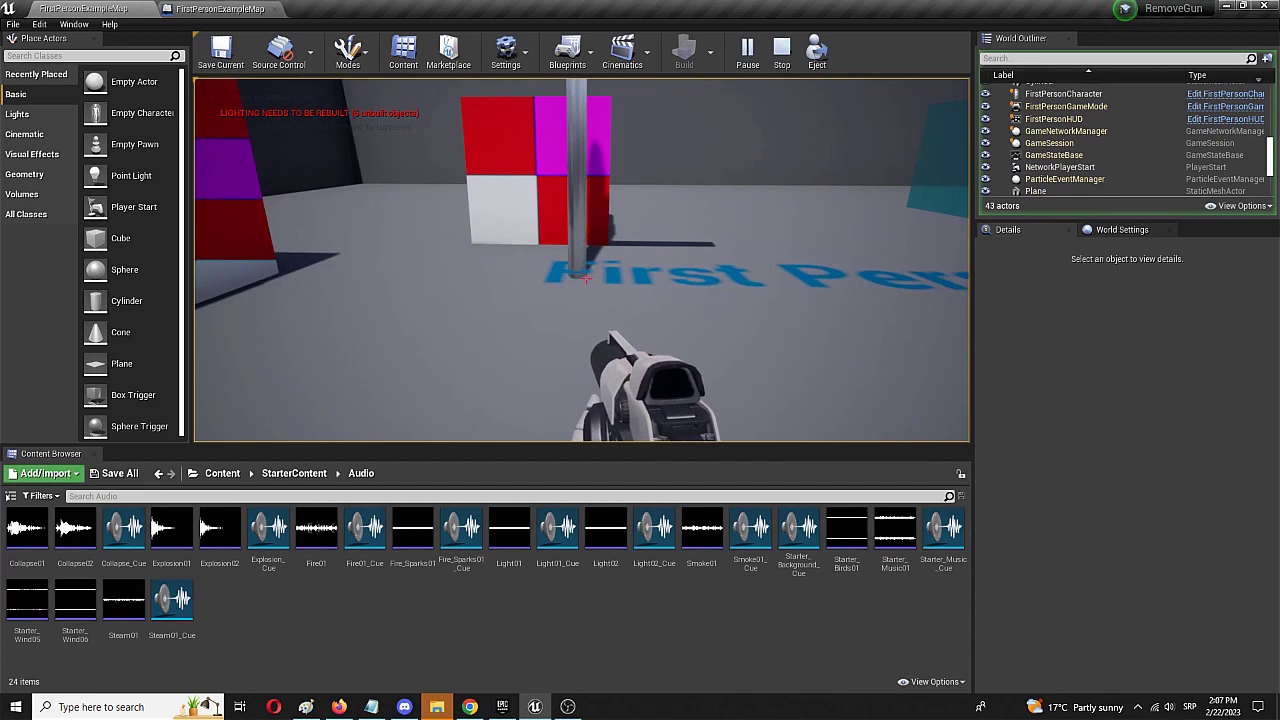
{"action": "key", "text": "w"}
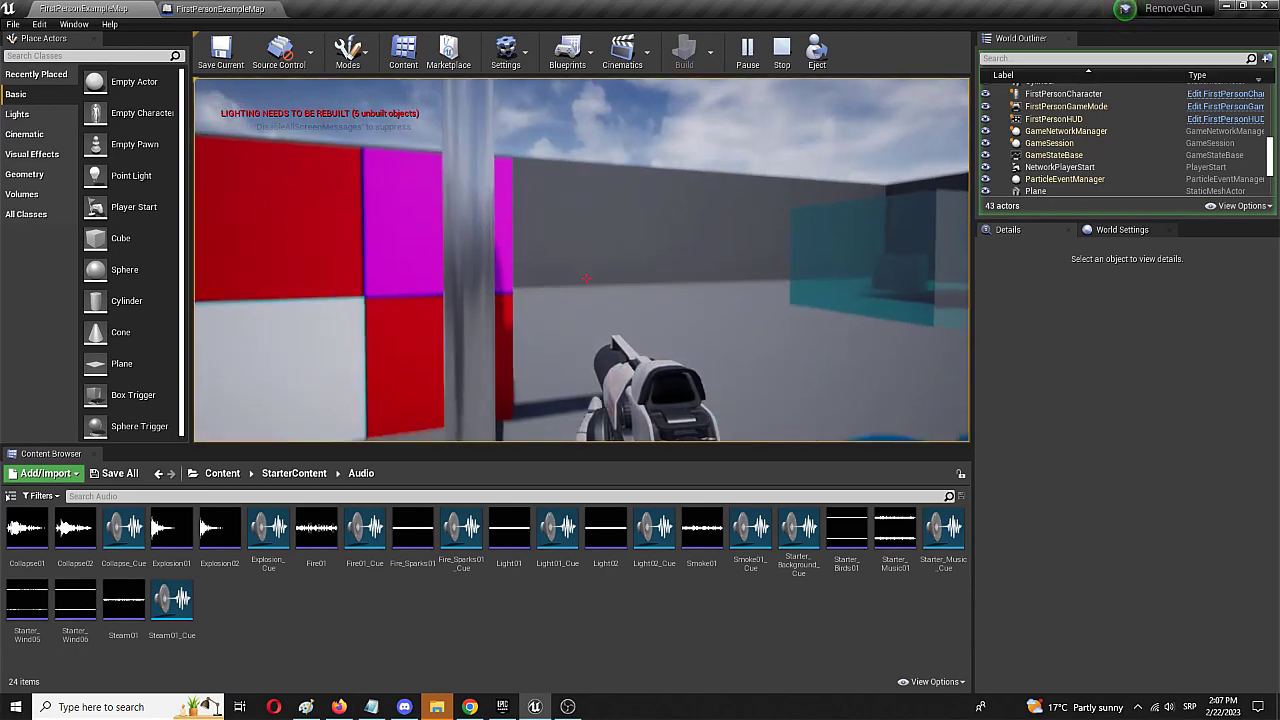
{"action": "key", "text": "s"}
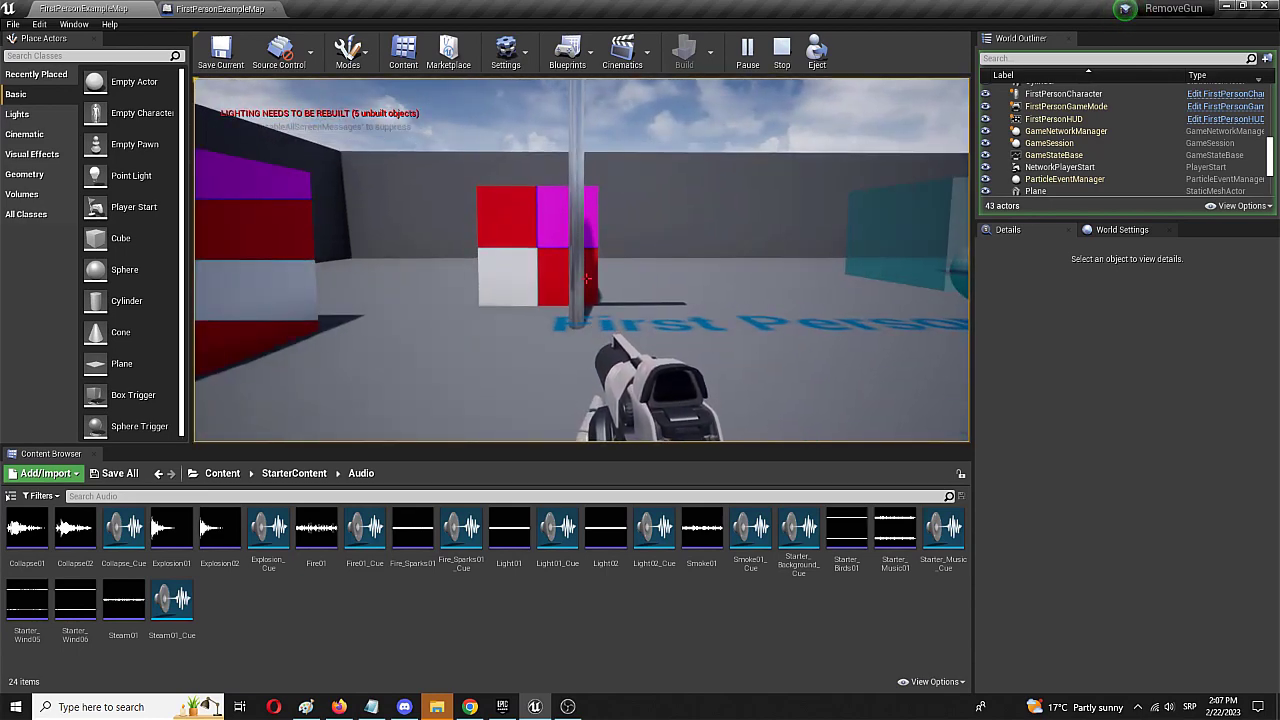
{"action": "key", "text": "space"}
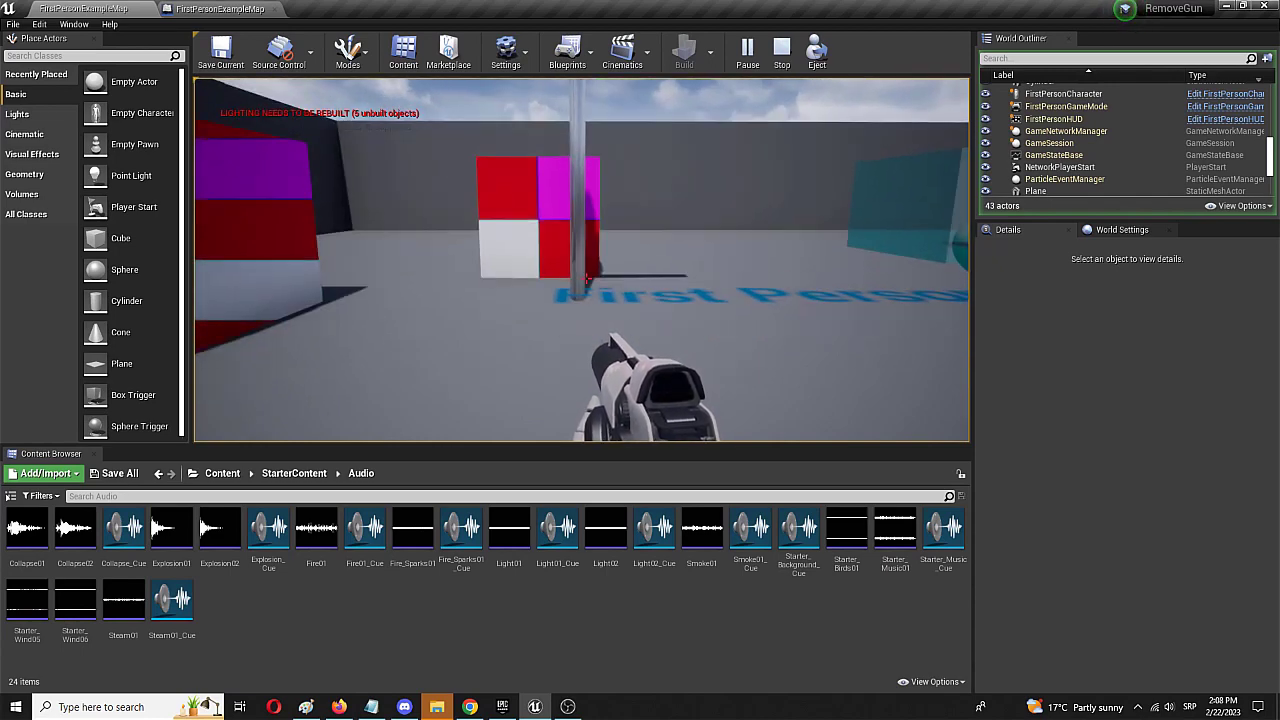
{"action": "key", "text": "w"}
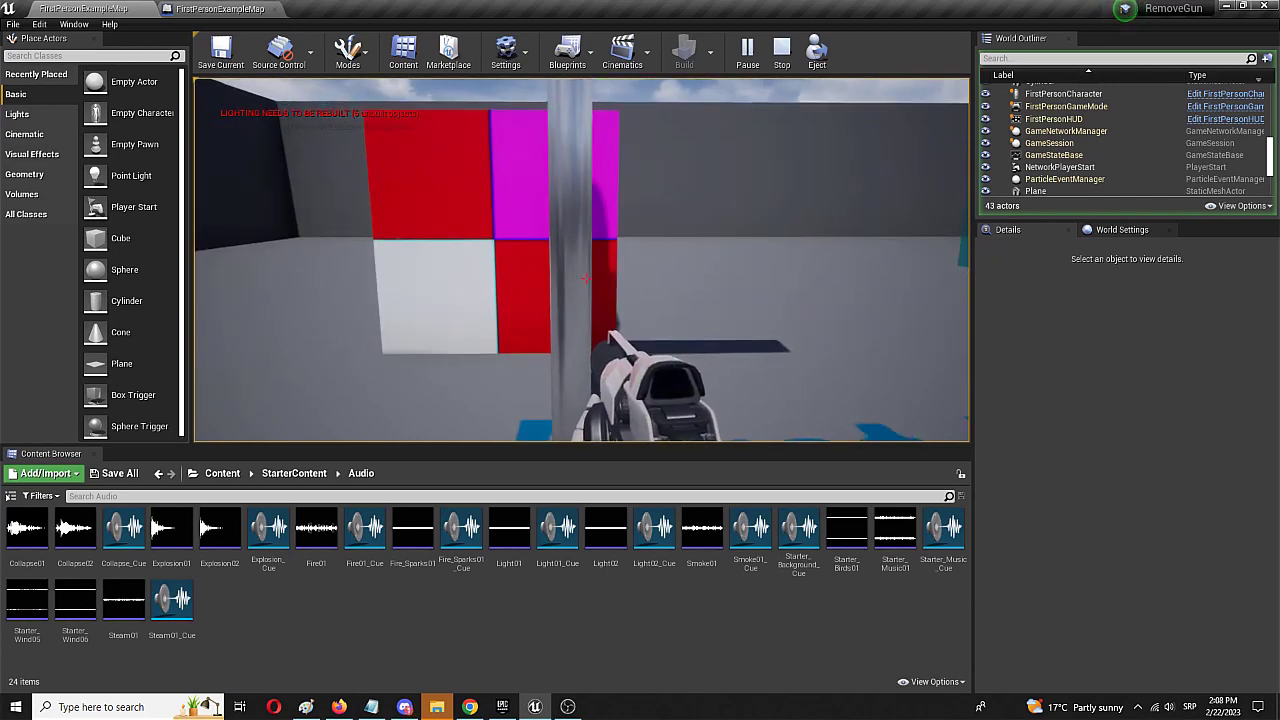
{"action": "key", "text": "space"}
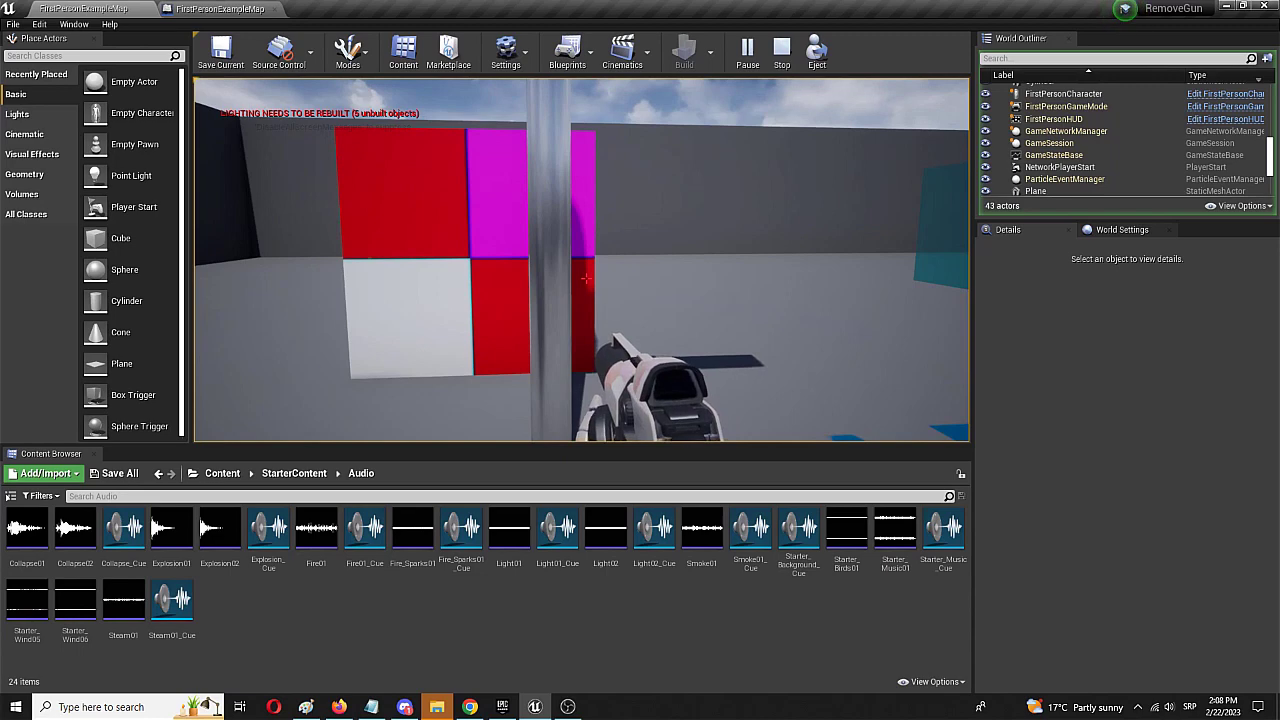
Back away from and re-approach the cubes to retrigger the sound, then stop playing with Esc.
{"action": "key", "text": "s"}
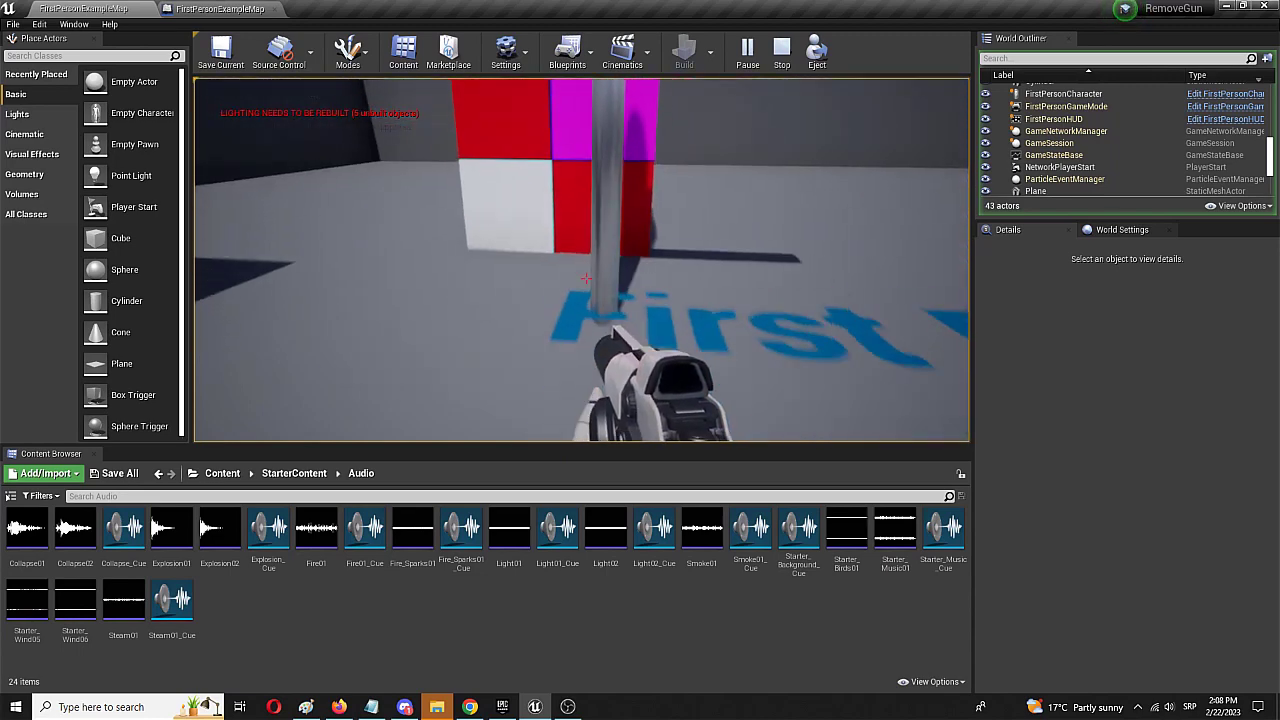
{"action": "key", "text": "s"}
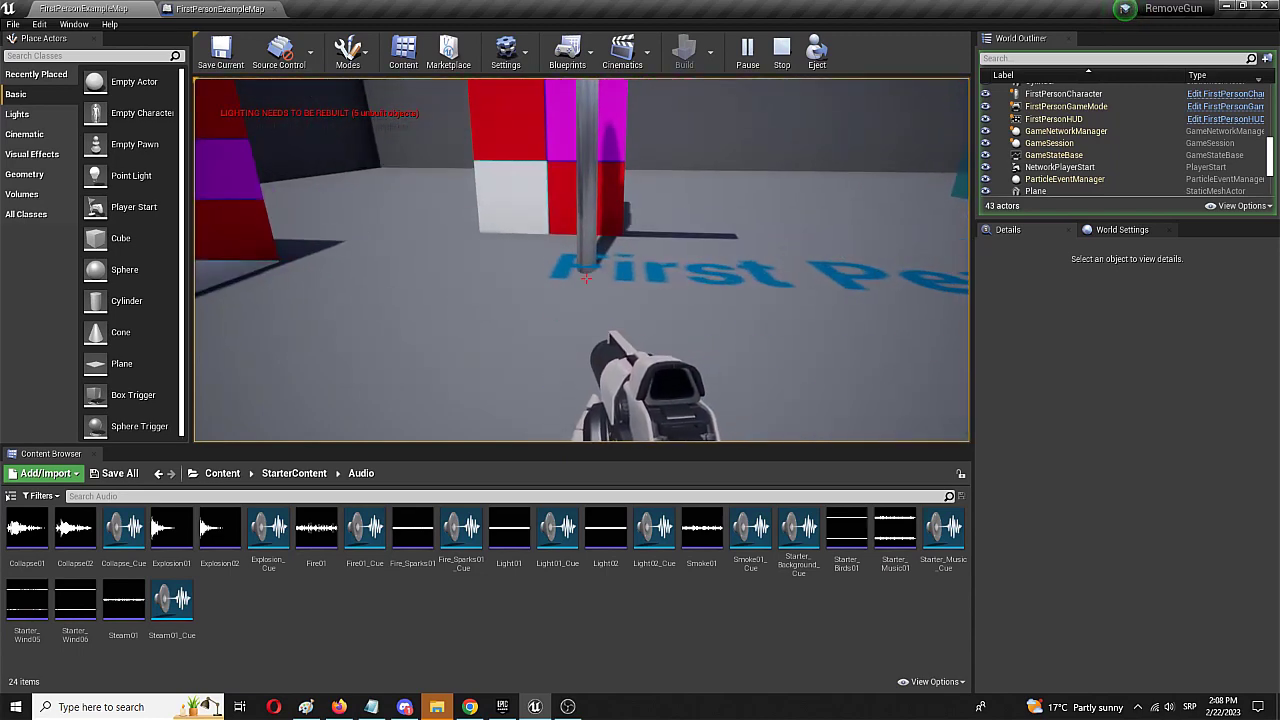
{"action": "key", "text": "w"}
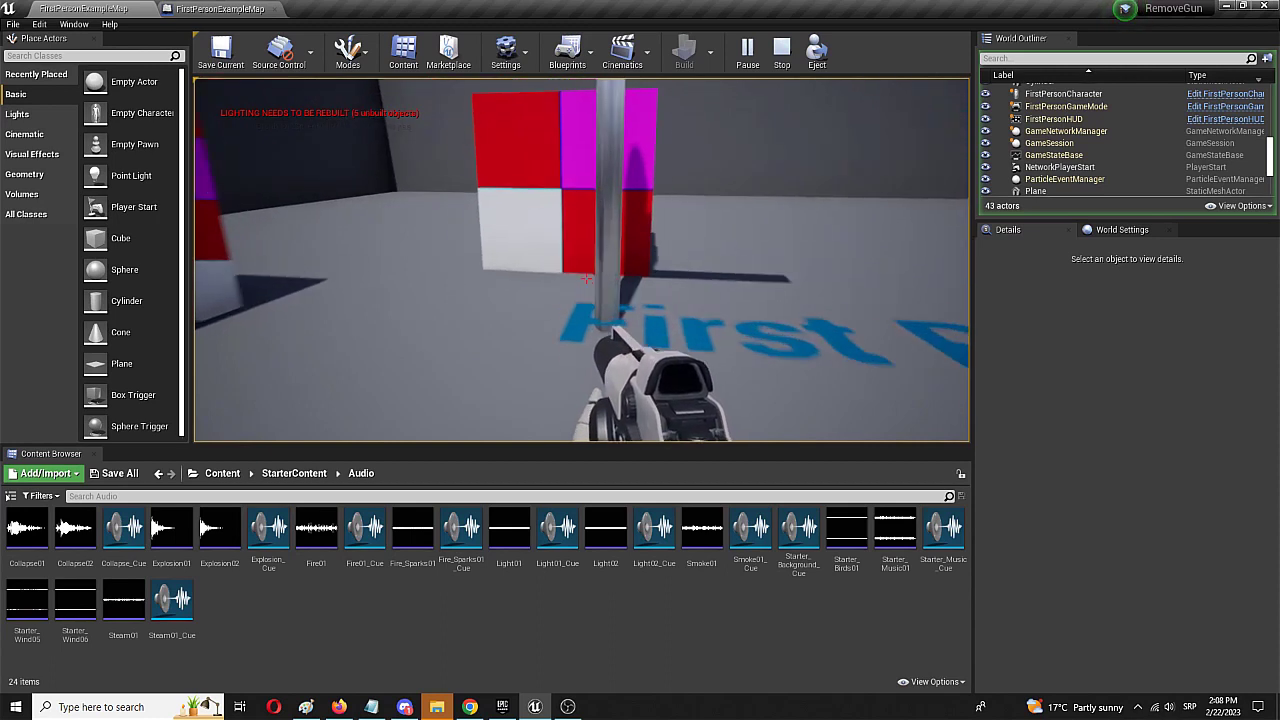
{"action": "key", "text": "w"}
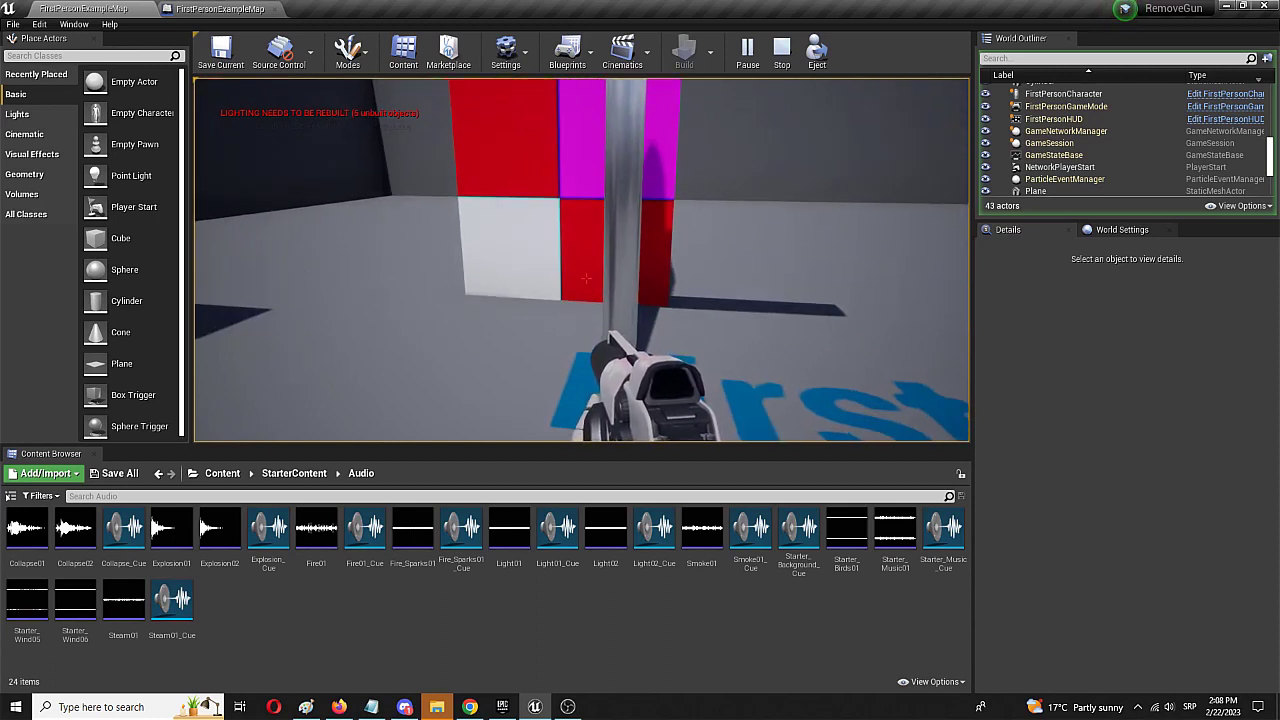
{"action": "key", "text": "s"}
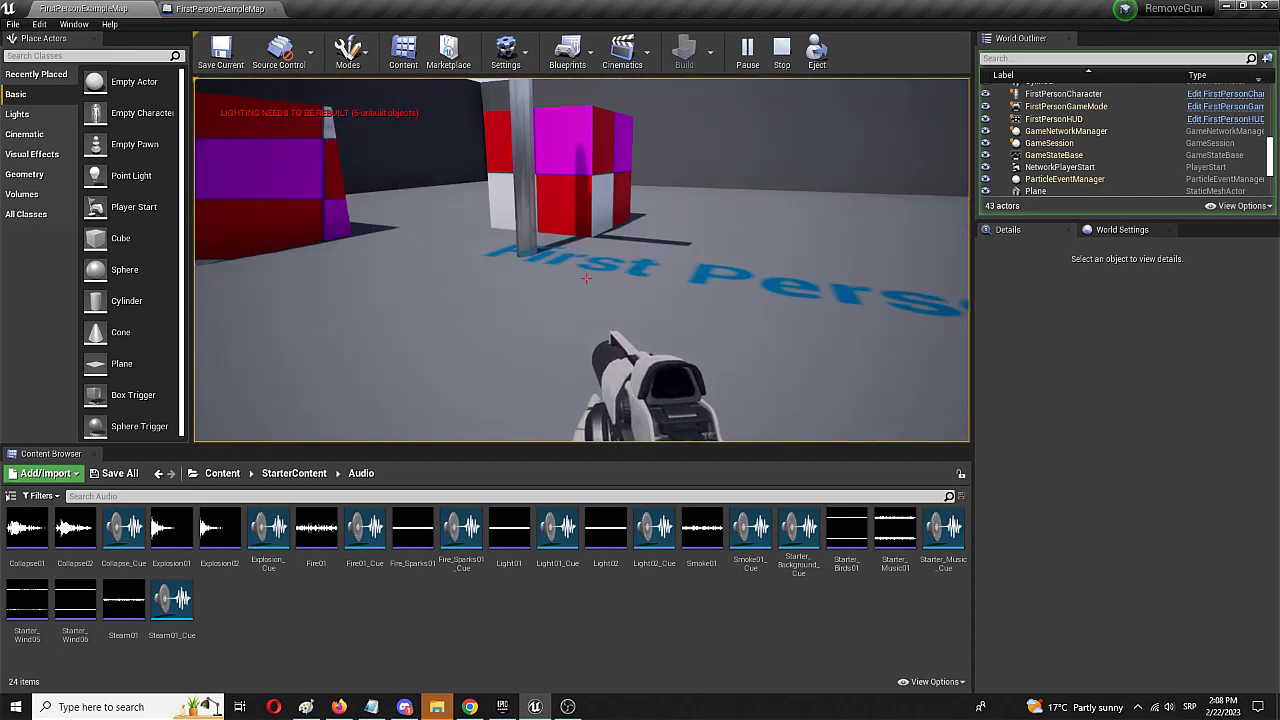
{"action": "key", "text": "Escape"}
Bring the compiled Level Blueprint graph back up via its tab.
{"action": "left_click", "coordinate": [220, 8]}
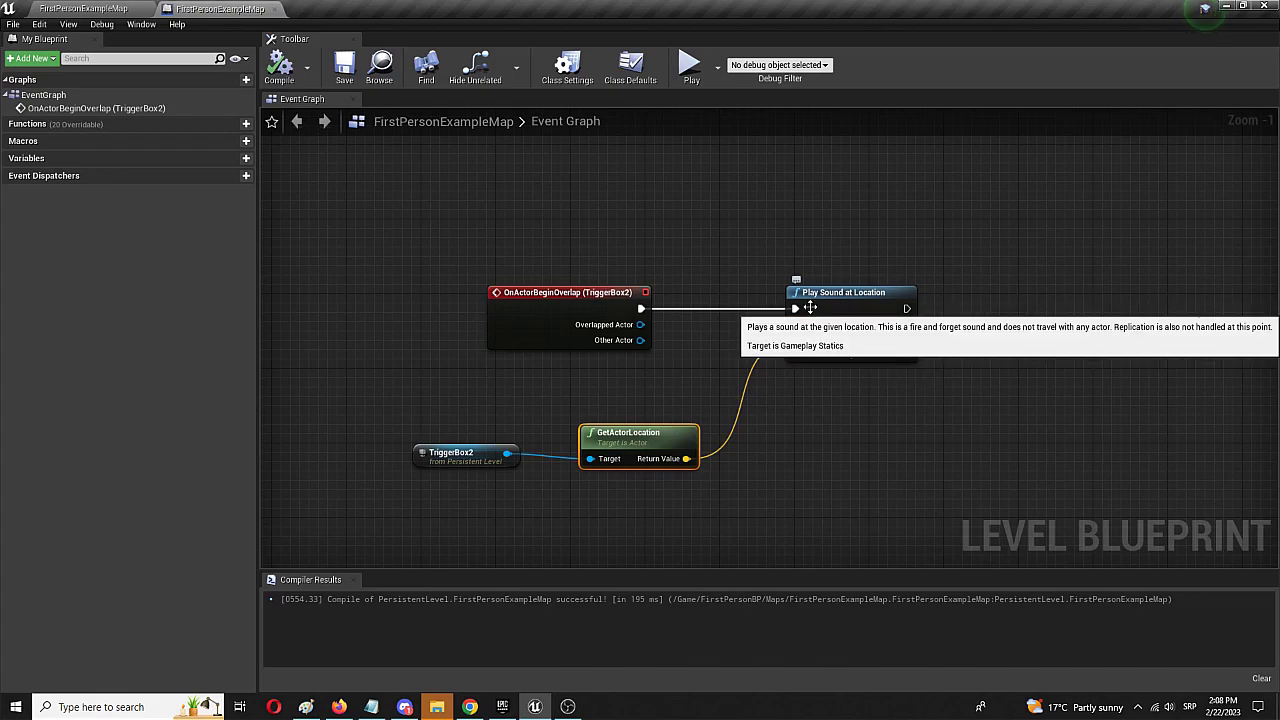
{"action": "left_click", "coordinate": [115, 6]}
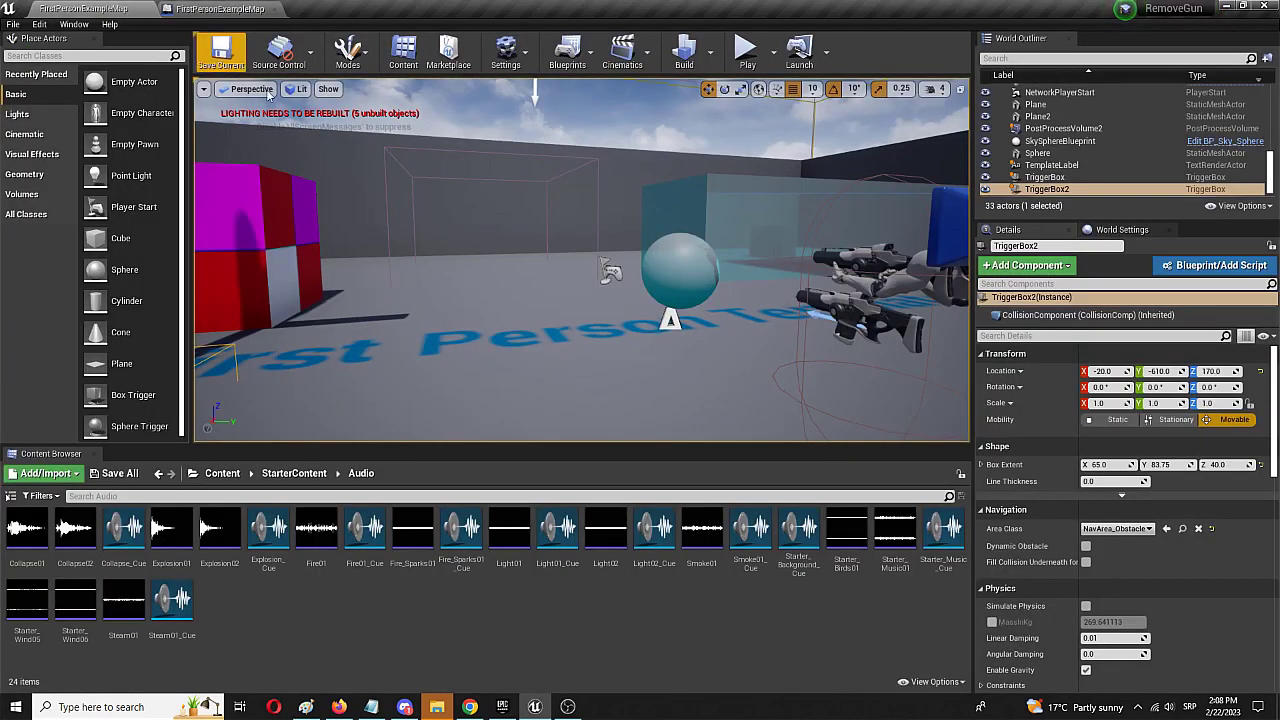